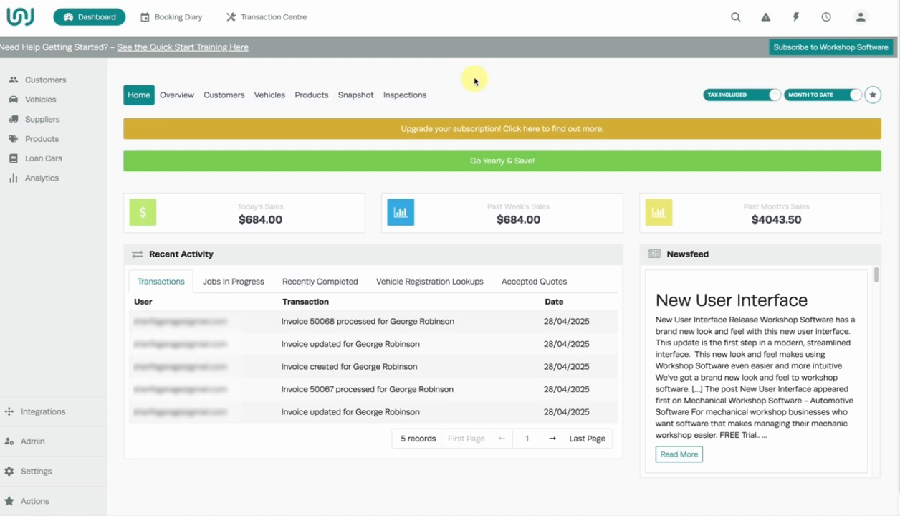
Open the details of the second customer in the Customers list
left_click(252, 21)
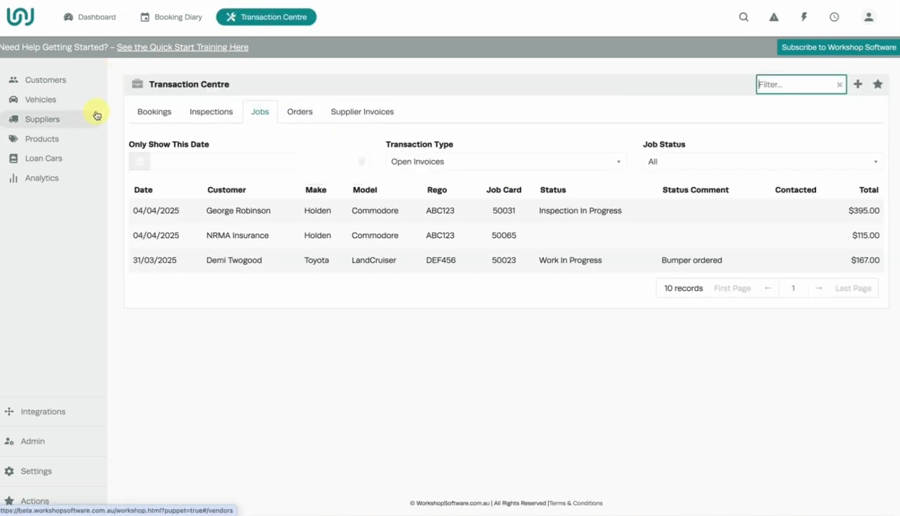
left_click(76, 82)
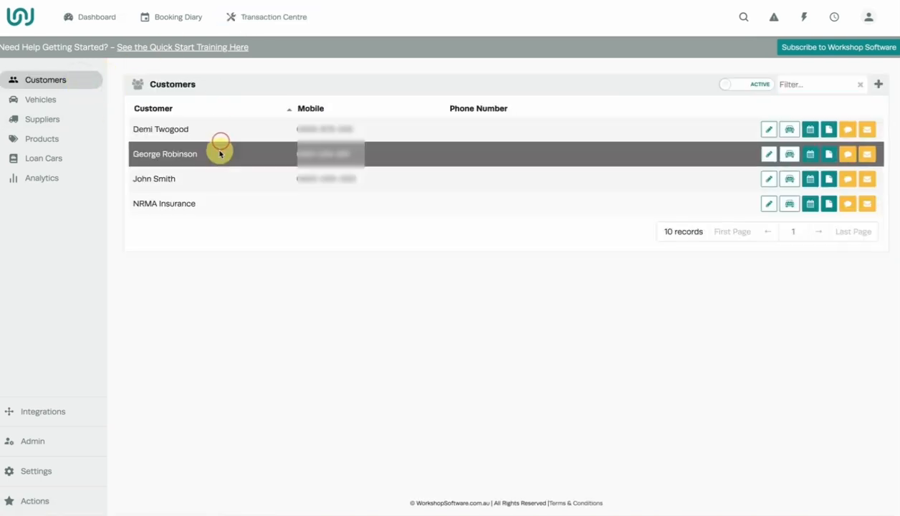
left_click(219, 152)
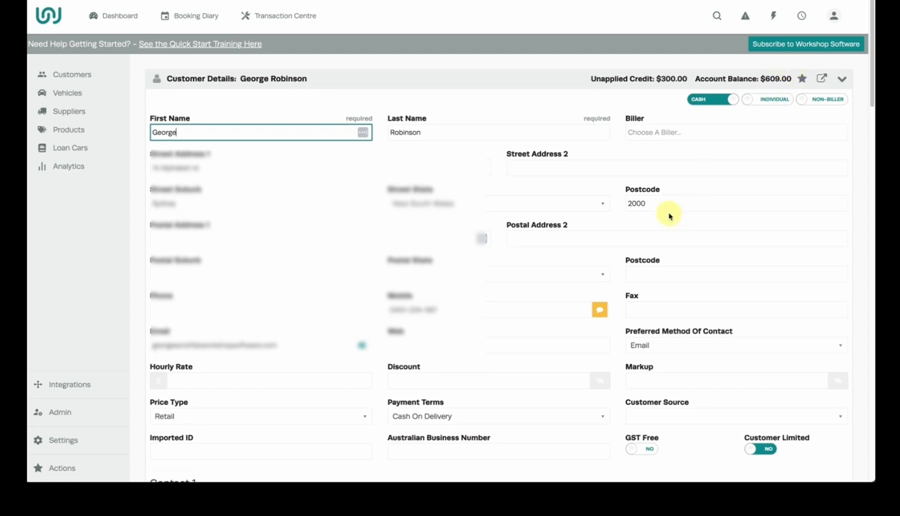
Start a new customer invoice for the same customer and select their Holden Commodore as the vehicle
left_click(773, 15)
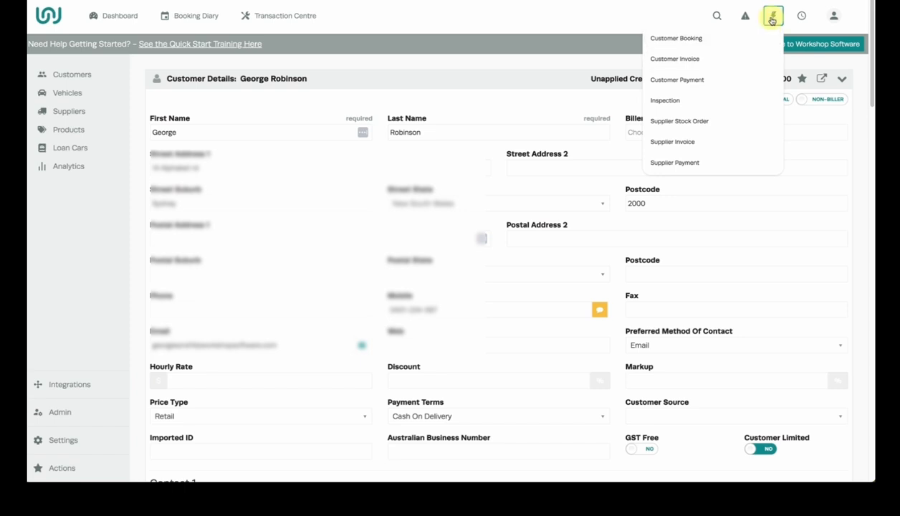
left_click(747, 60)
type("ge")
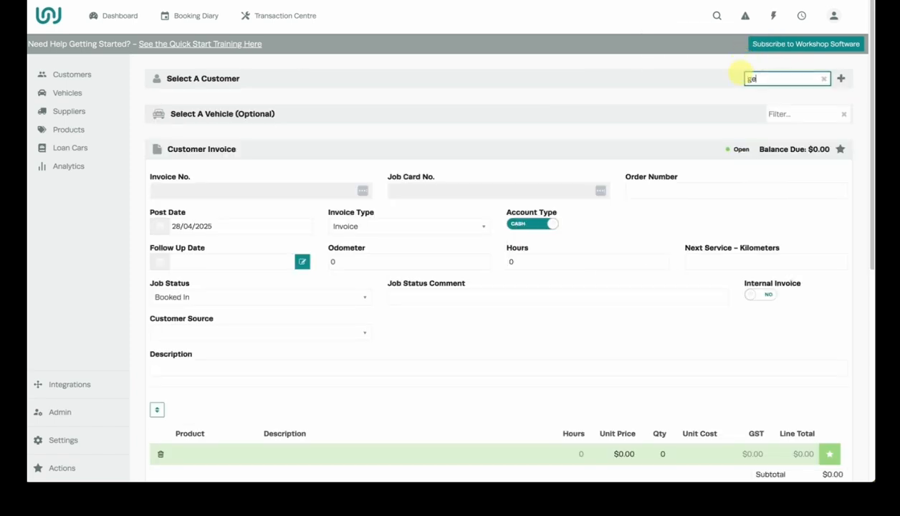
left_click(708, 115)
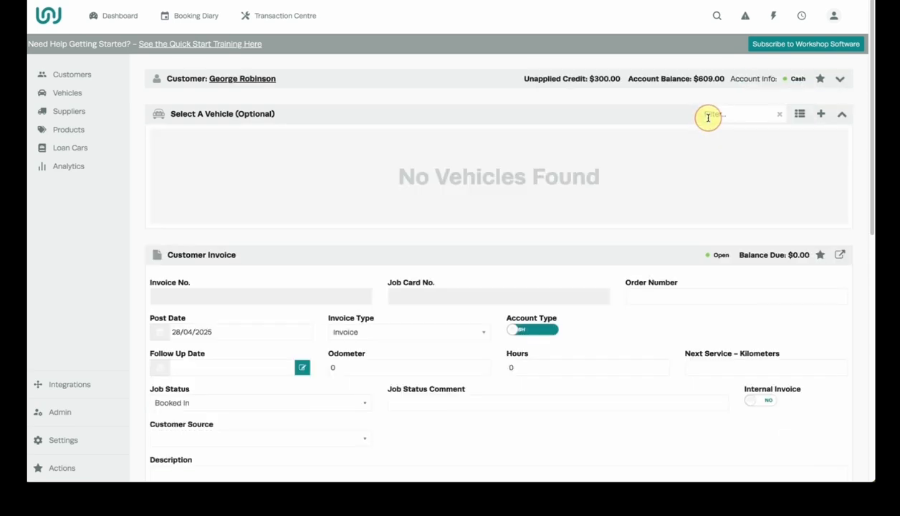
left_click(537, 235)
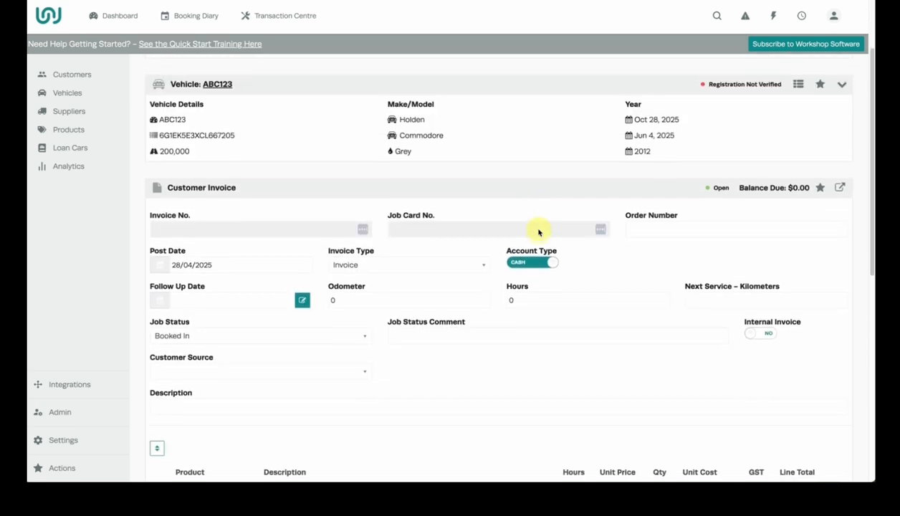
Set the invoice type to Credit and add the Z123 Oil Filter as its product line
left_click(459, 238)
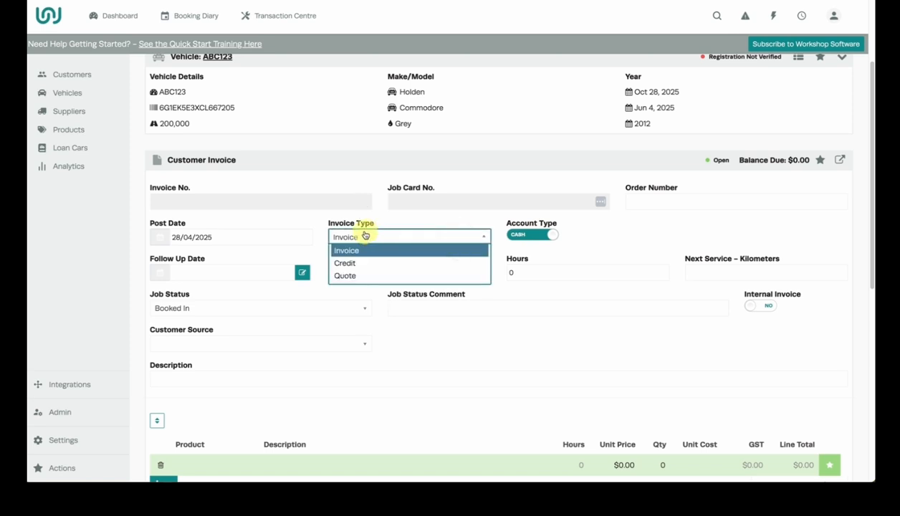
left_click(360, 265)
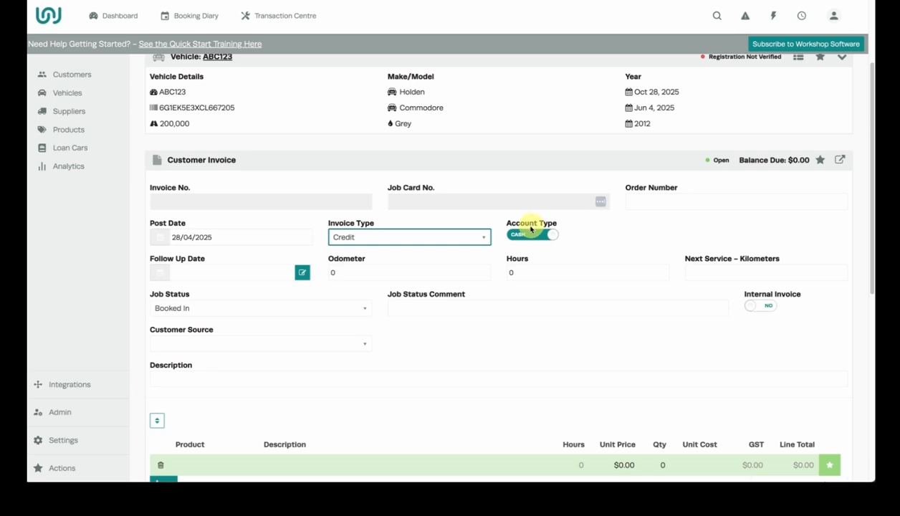
scroll(529, 235, "down", 2)
left_click(206, 324)
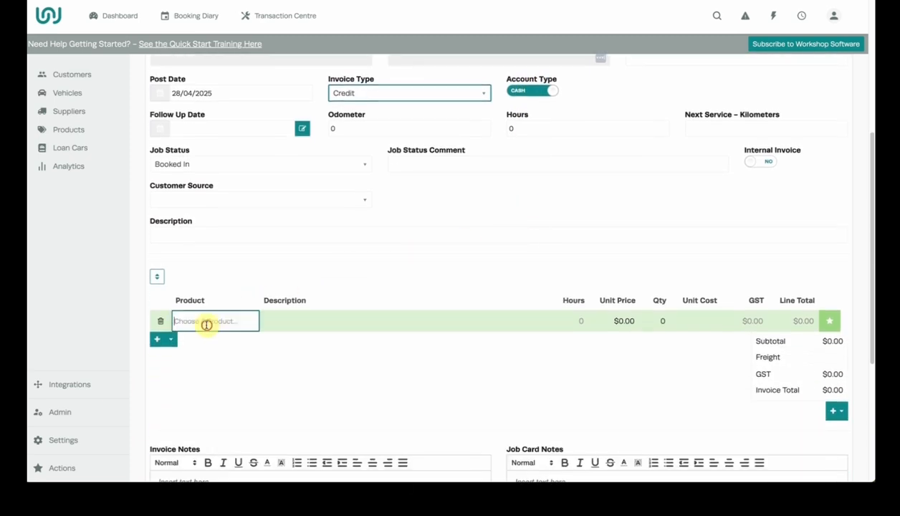
type("z1")
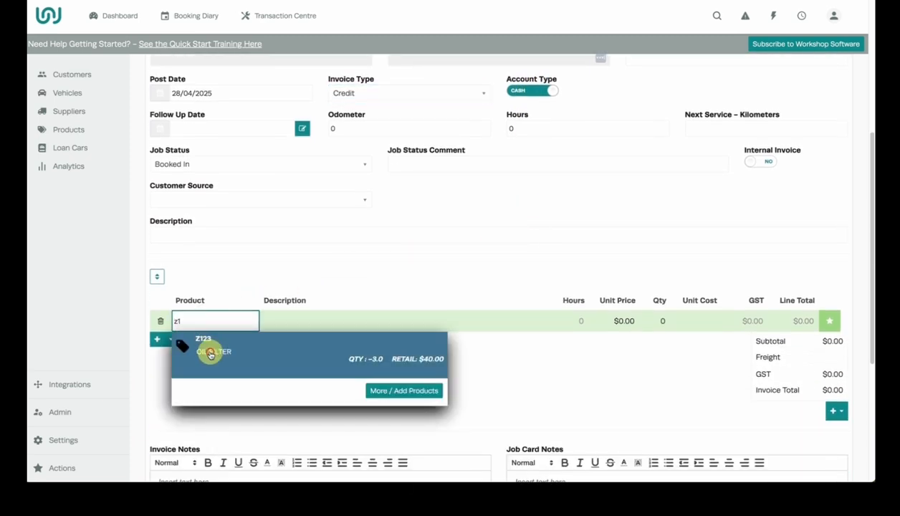
left_click(210, 350)
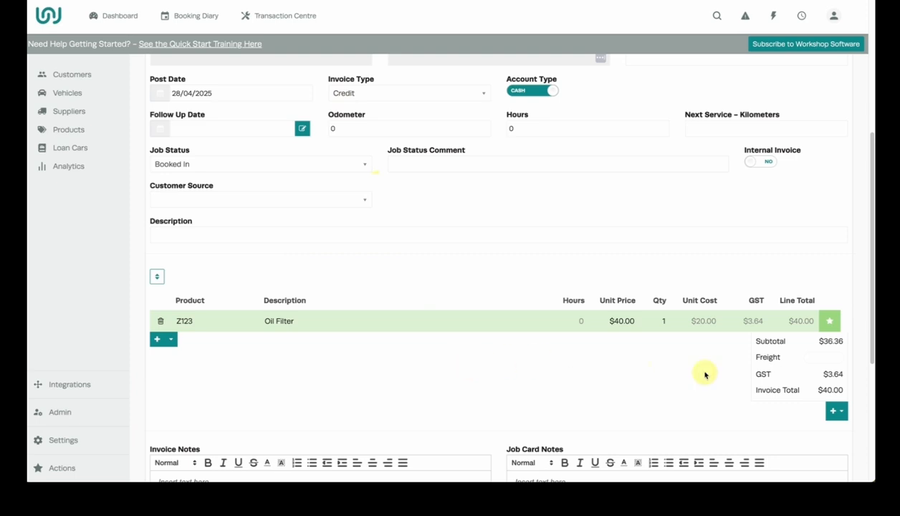
Save the new credit invoice containing the oil filter
scroll(732, 351, "down", 2)
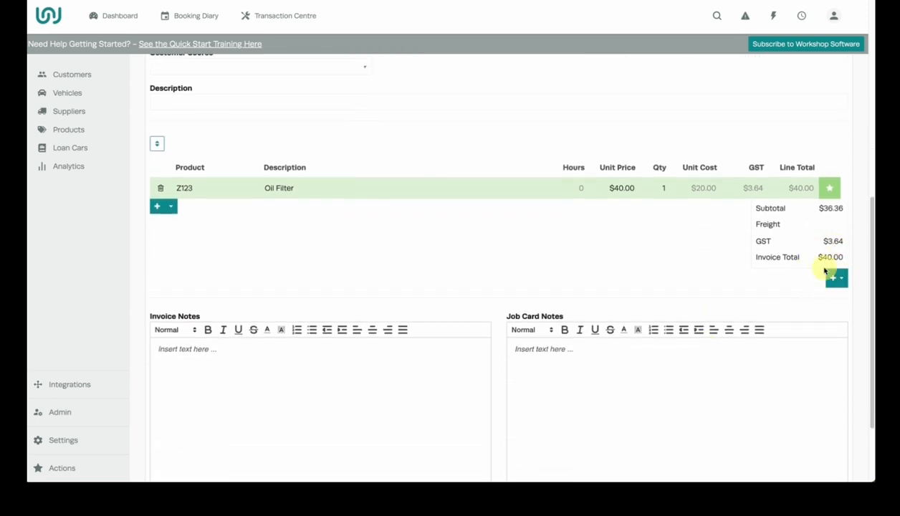
scroll(825, 301, "down", 2)
left_click(838, 416)
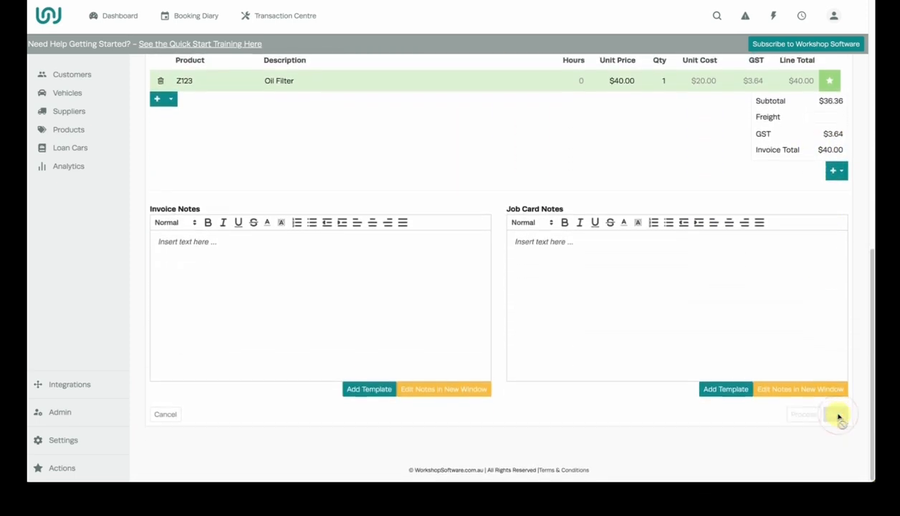
Process the saved cash credit, accepting the vehicle's renewal details as they are
scroll(670, 282, "down", 7)
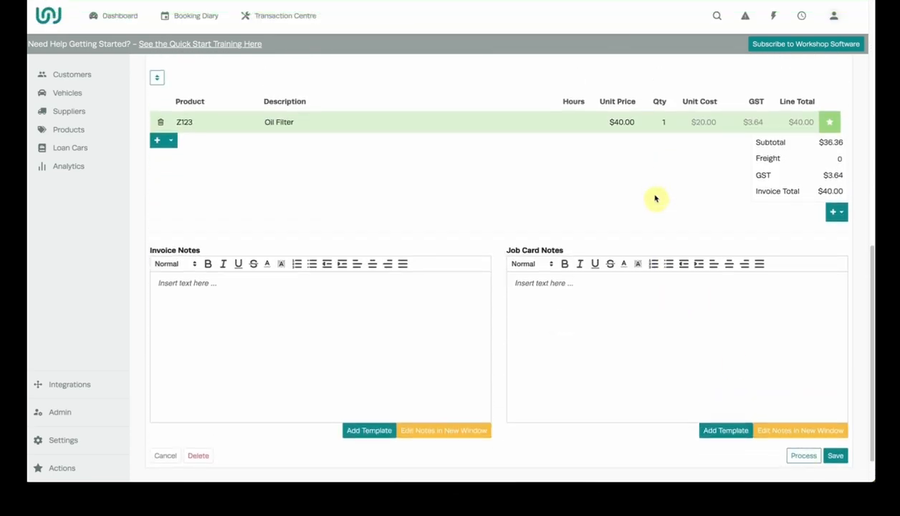
left_click(788, 460)
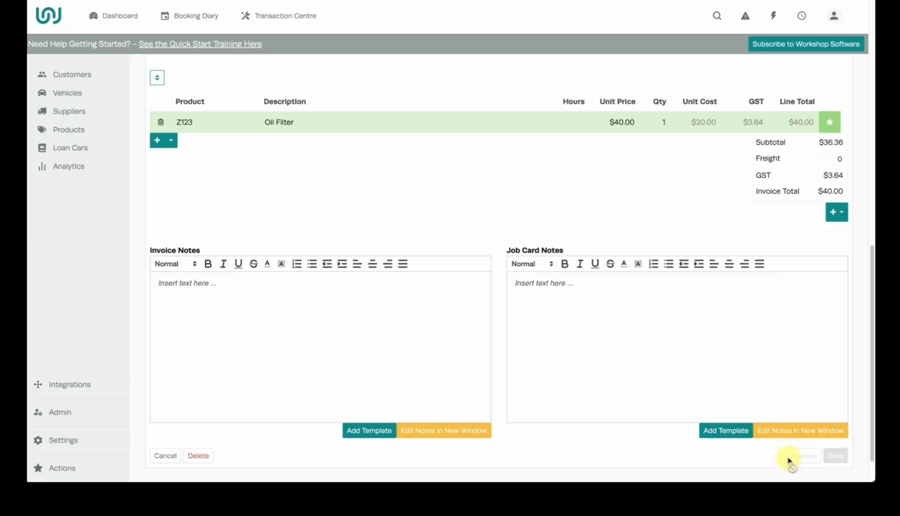
left_click(546, 150)
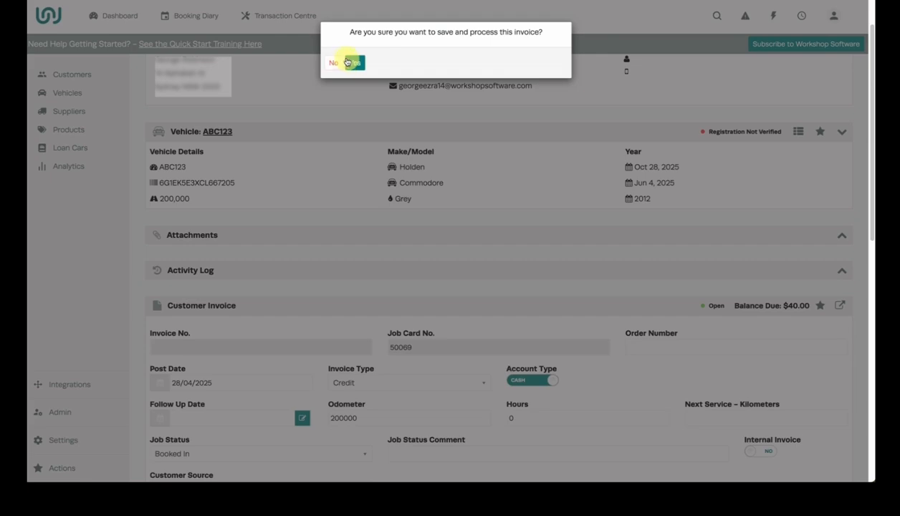
left_click(348, 63)
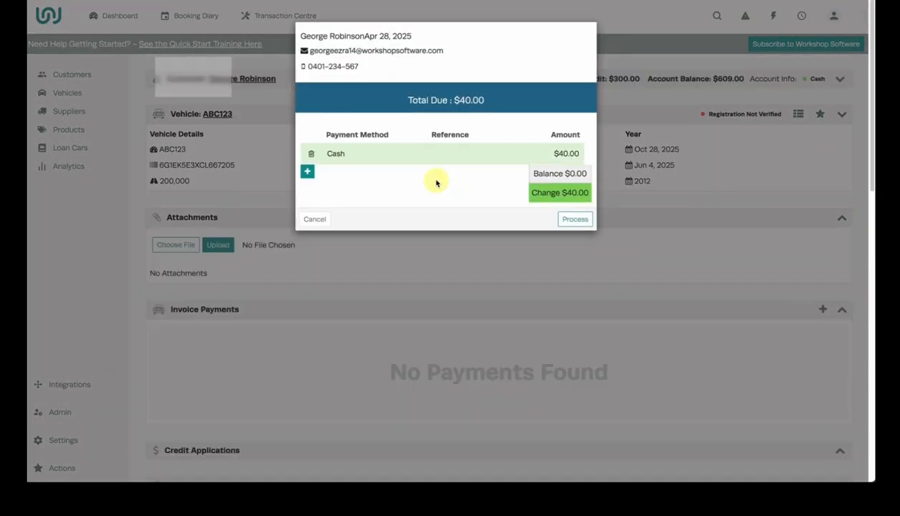
Set the refund's payment method to Credit Card and process the payment
left_click(353, 150)
left_click(356, 152)
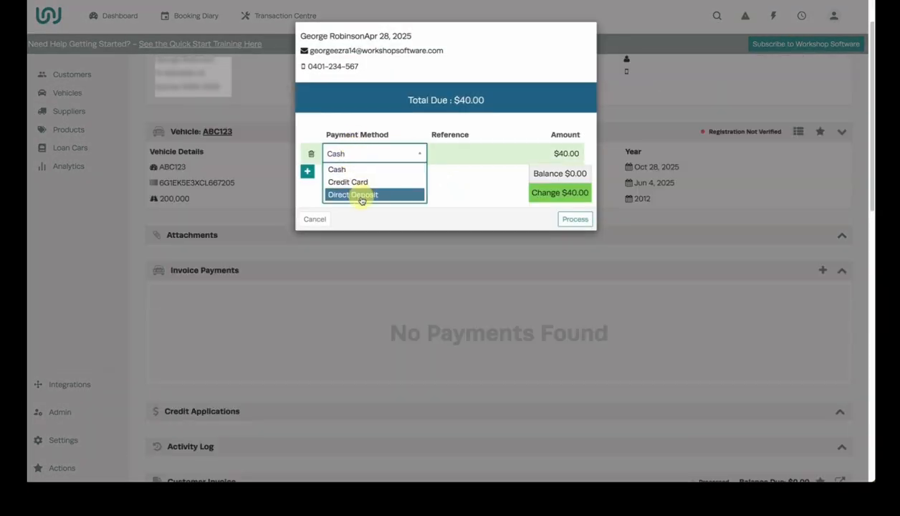
left_click(368, 182)
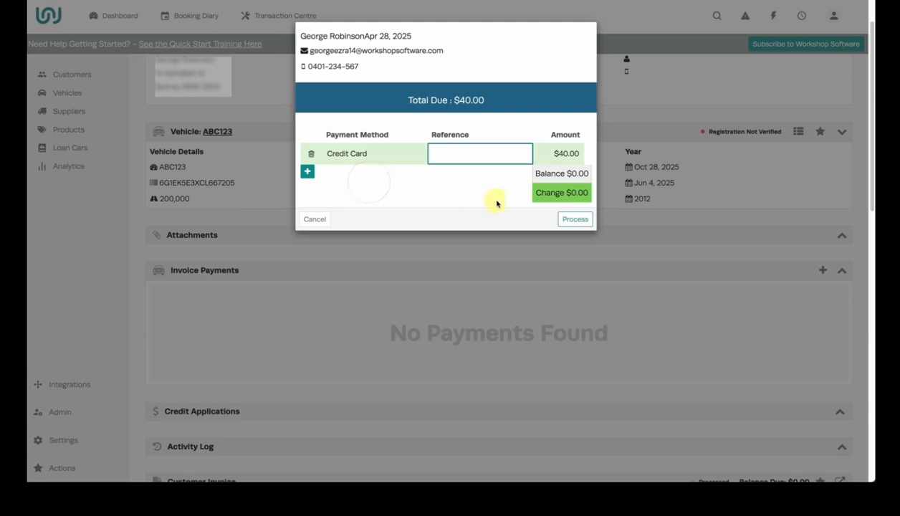
left_click(566, 221)
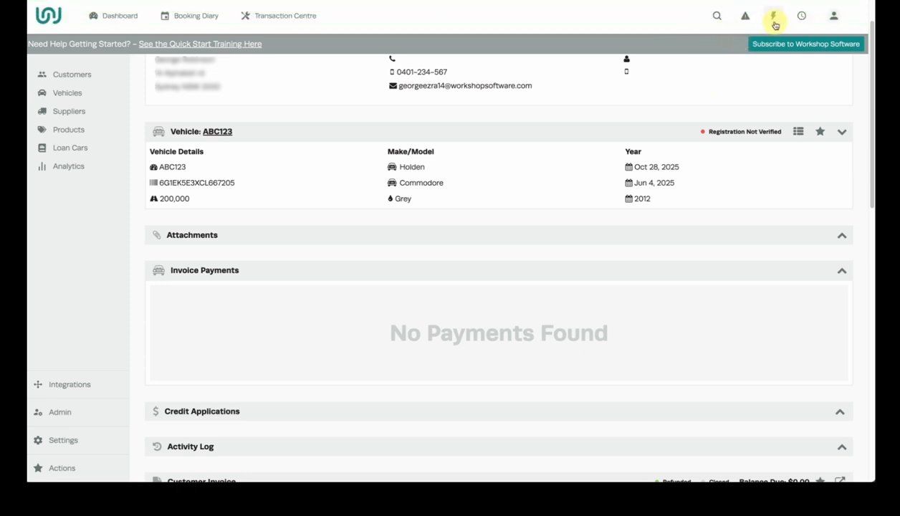
Start another customer invoice for the same customer and their Holden Commodore
left_click(774, 20)
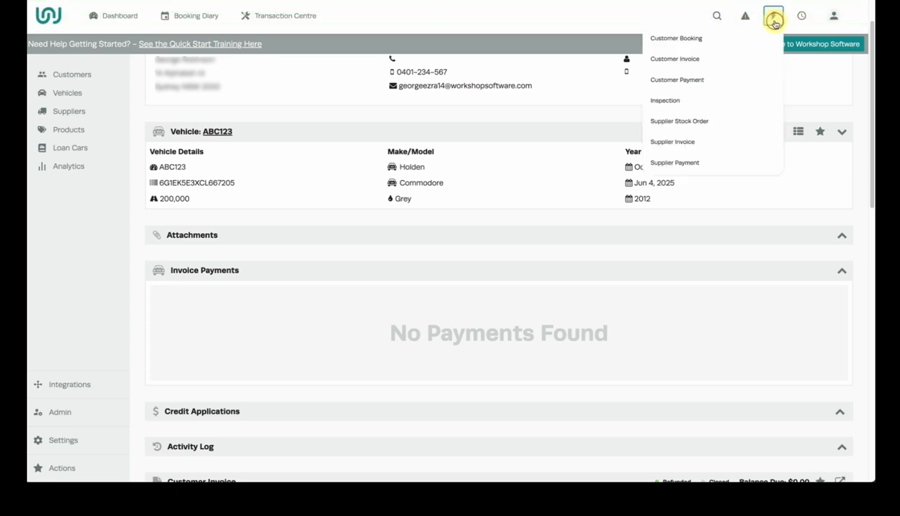
left_click(737, 58)
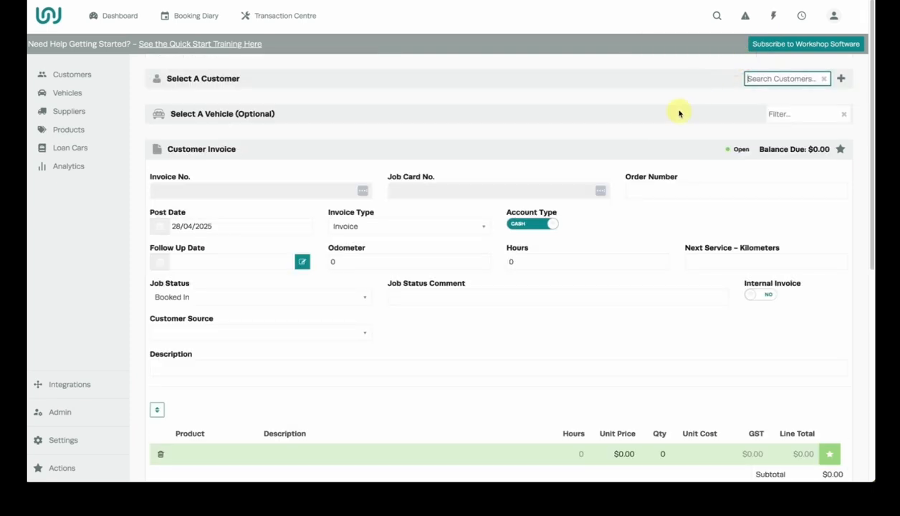
type("ge")
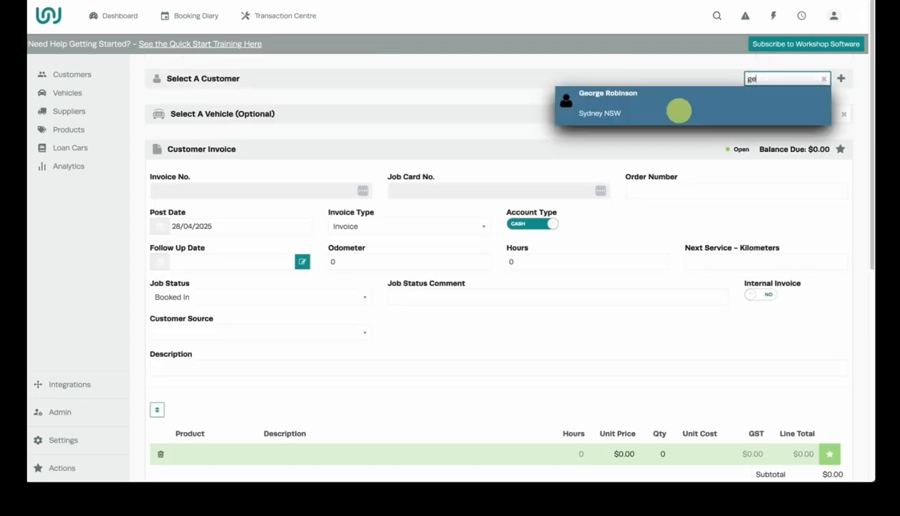
left_click(679, 111)
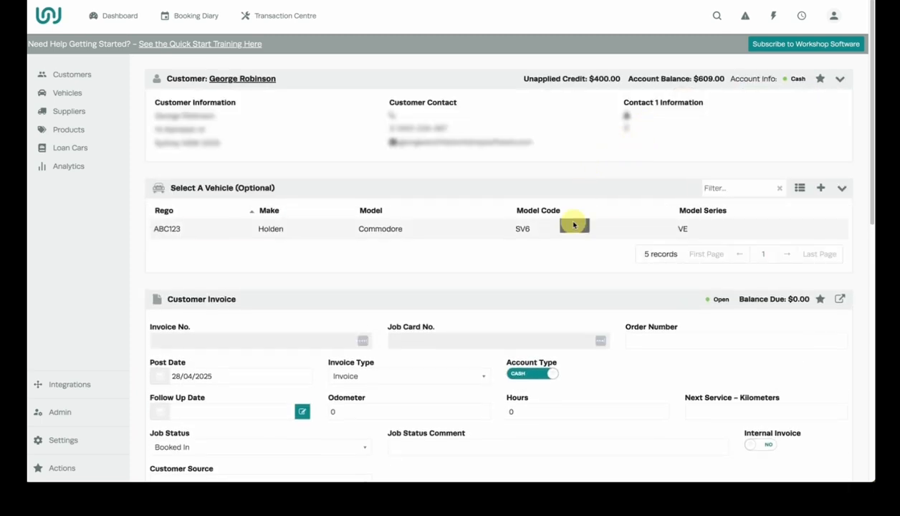
left_click(573, 225)
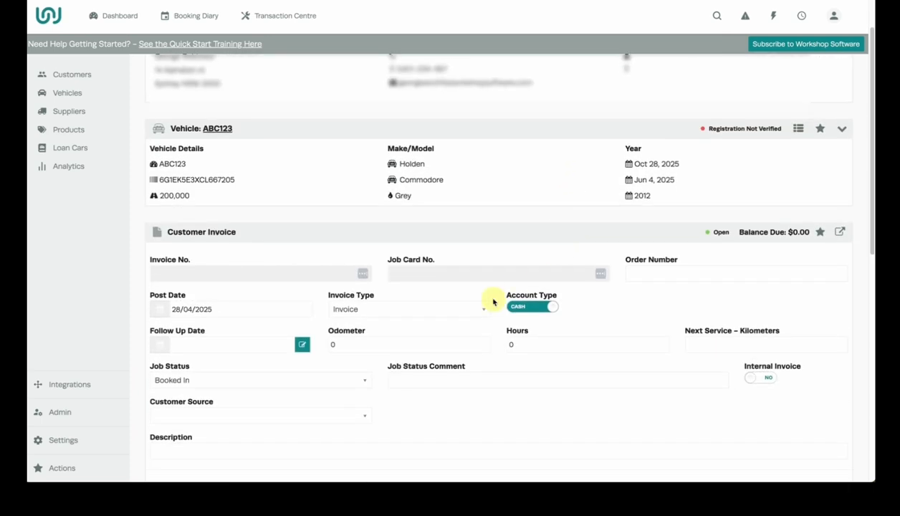
Set the invoice type to Credit and switch the account type from Cash to Account
left_click(434, 309)
left_click(416, 332)
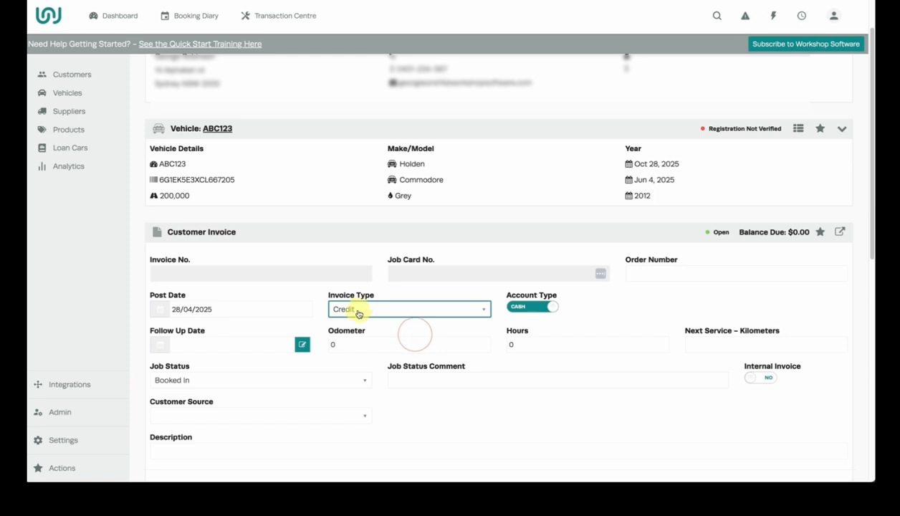
left_click(528, 307)
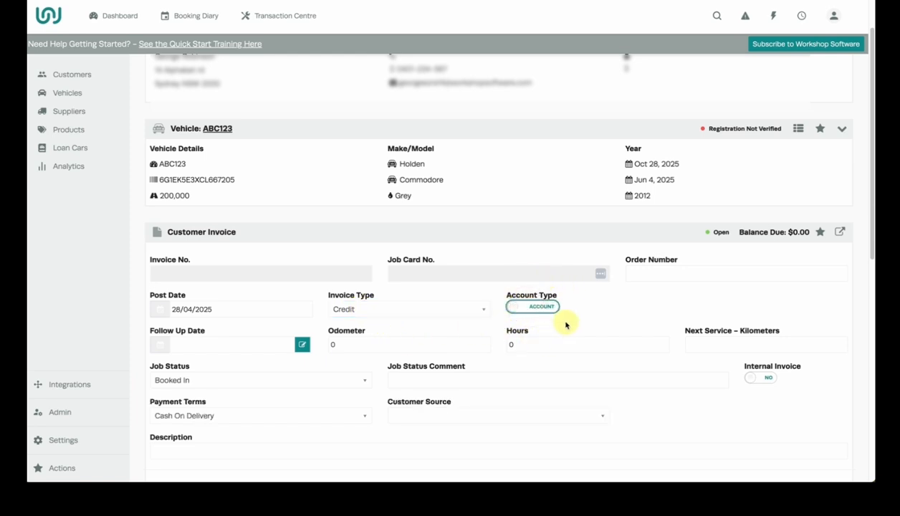
Add the Z123 Oil Filter as the product line of the account credit
scroll(566, 325, "down", 5)
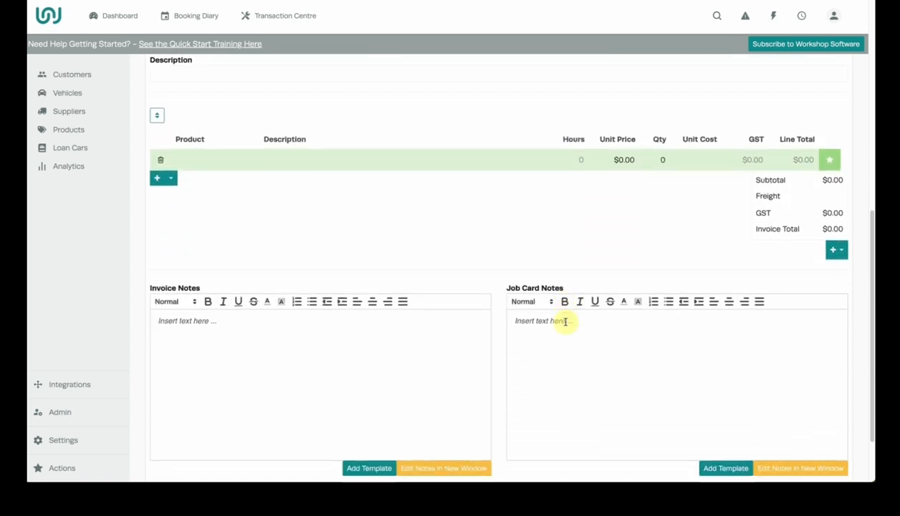
left_click(202, 159)
type("z")
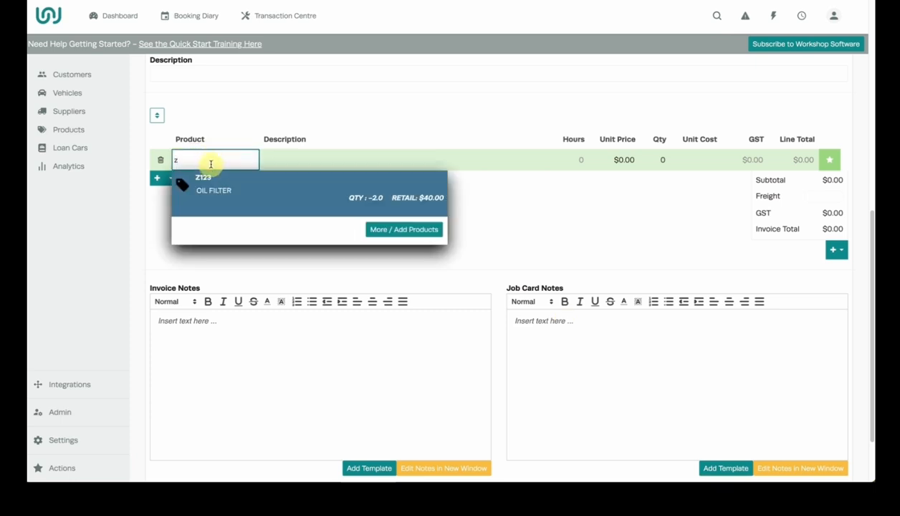
left_click(210, 180)
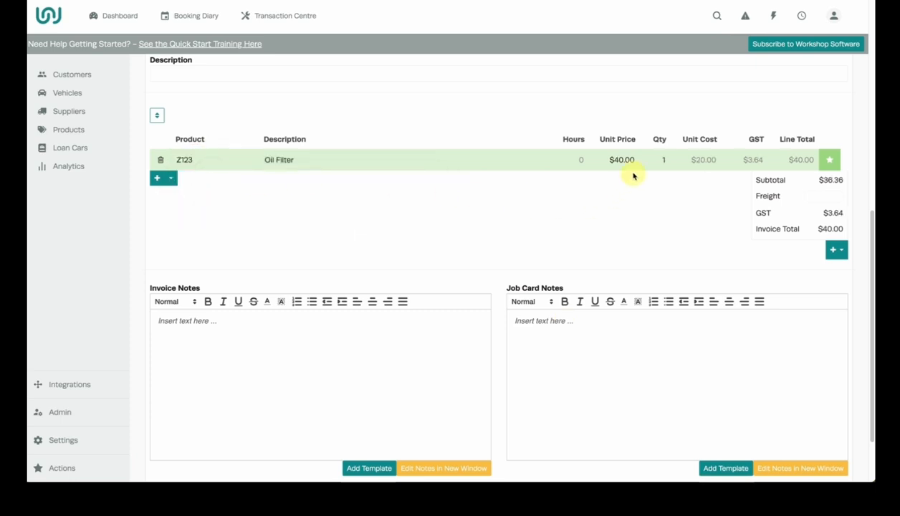
Process the account credit, accepting the vehicle's renewal details, and return to the customer summary
scroll(750, 244, "down", 3)
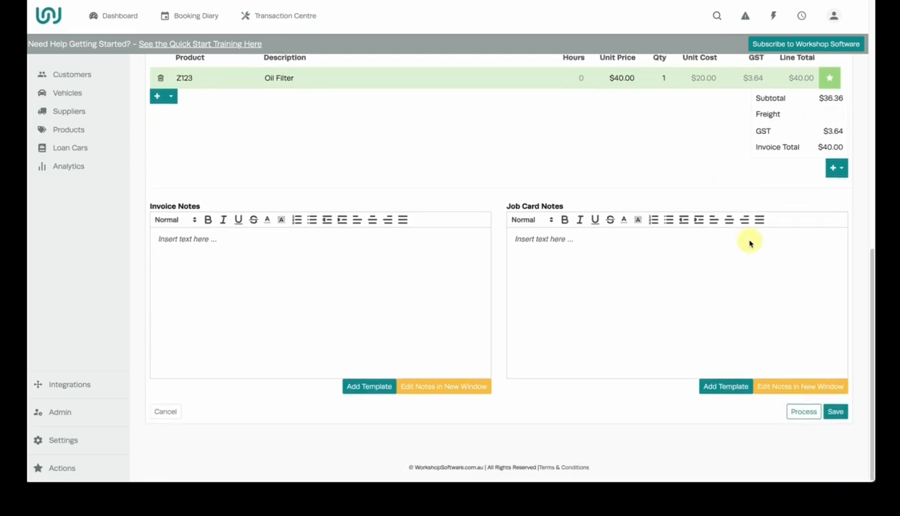
left_click(797, 415)
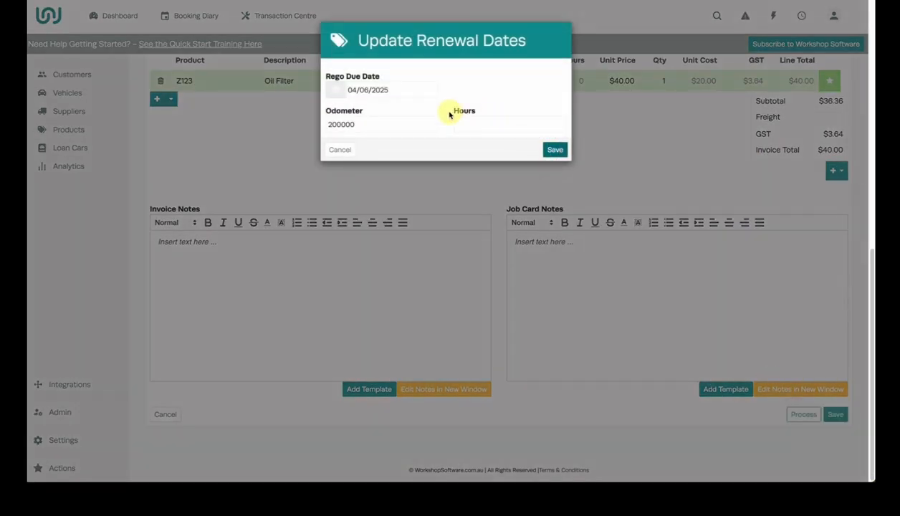
left_click(356, 63)
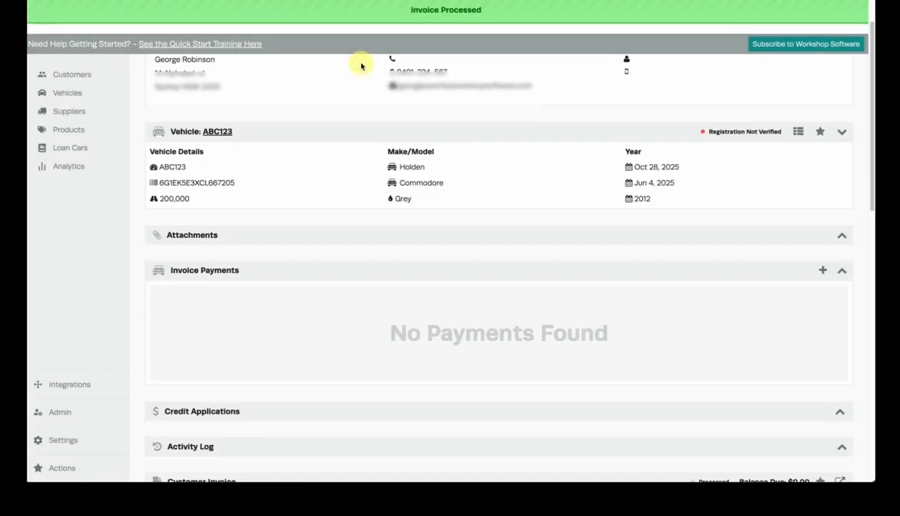
scroll(413, 170, "up", 2)
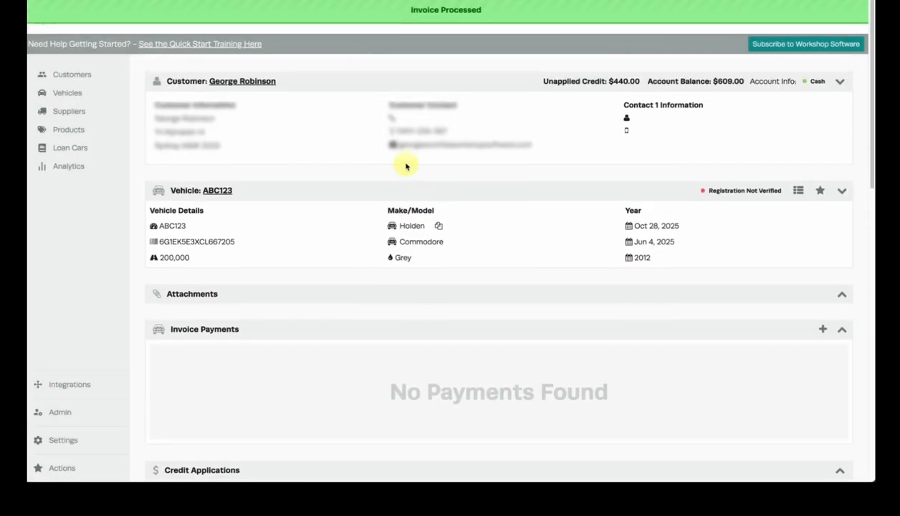
Open the customer's details to check the credit balance and start a customer payment for the same customer
left_click(241, 77)
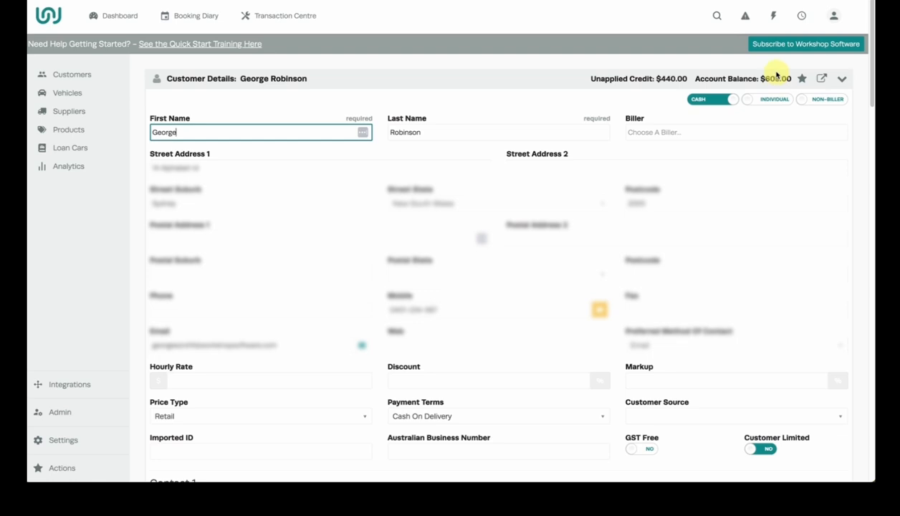
left_click(774, 16)
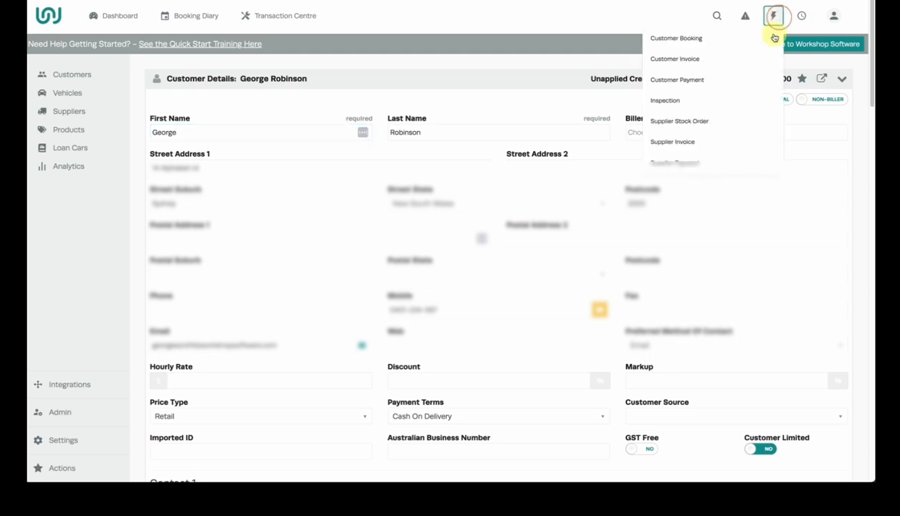
left_click(742, 84)
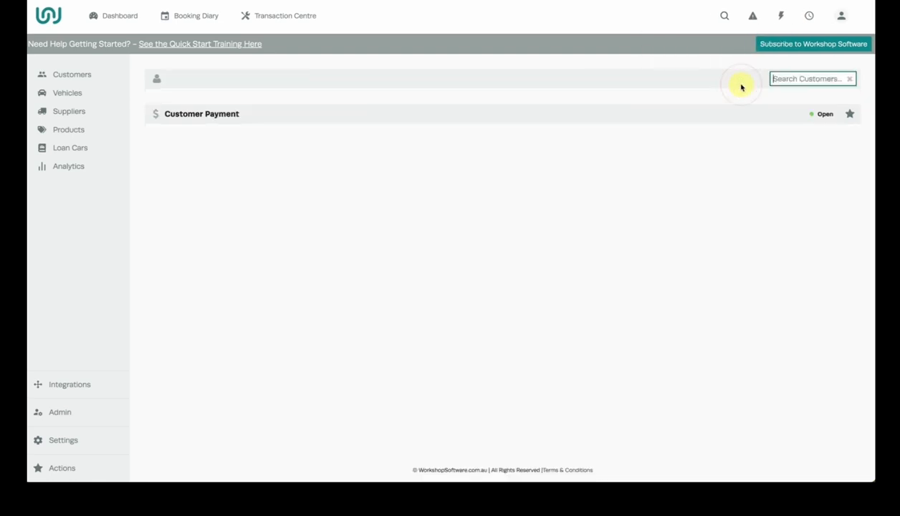
type("geo")
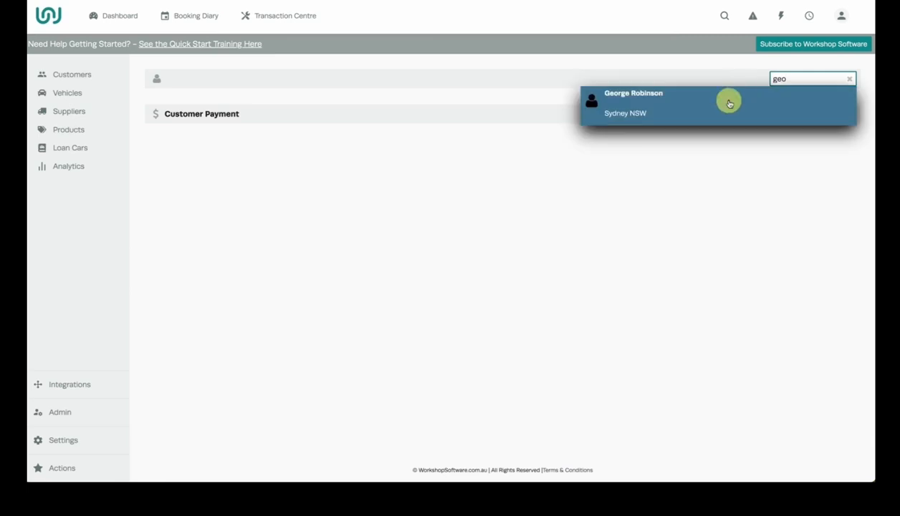
left_click(728, 101)
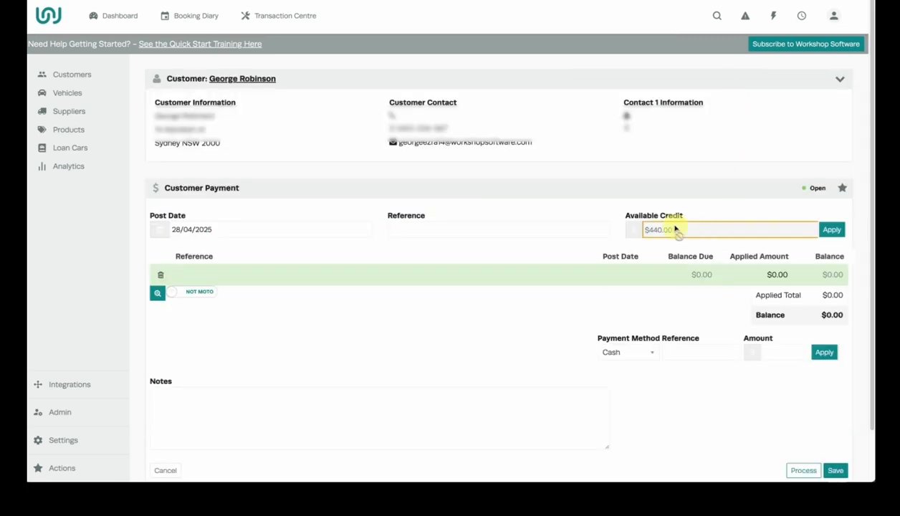
Choose available credit 10004 and select invoice 50067 as the invoice it is applied to
left_click(832, 230)
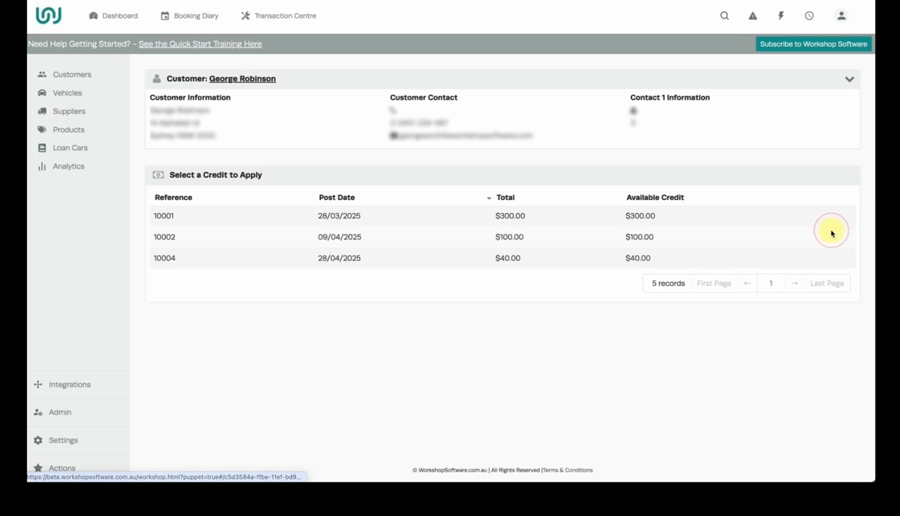
left_click(479, 259)
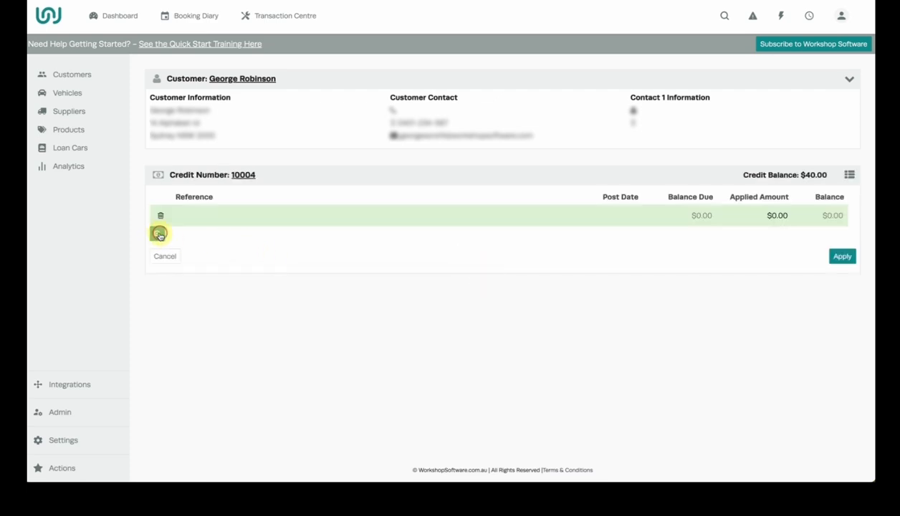
left_click(159, 234)
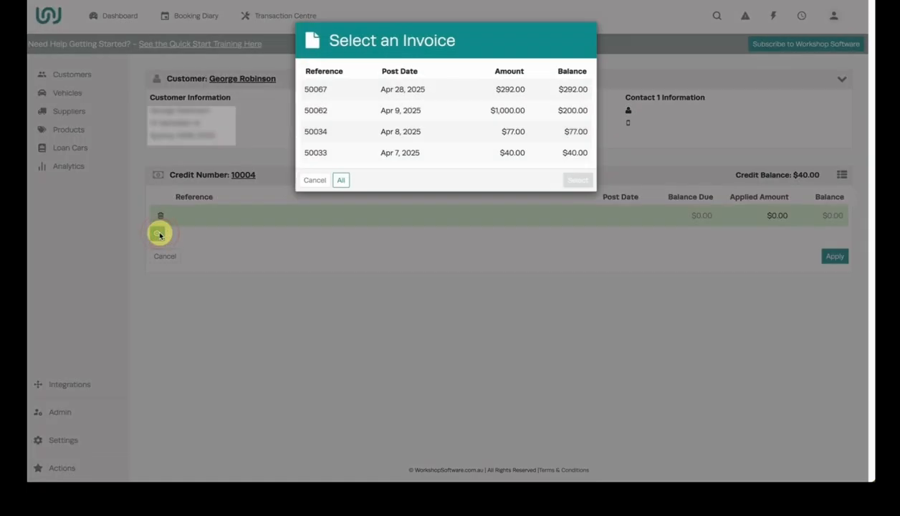
left_click(466, 91)
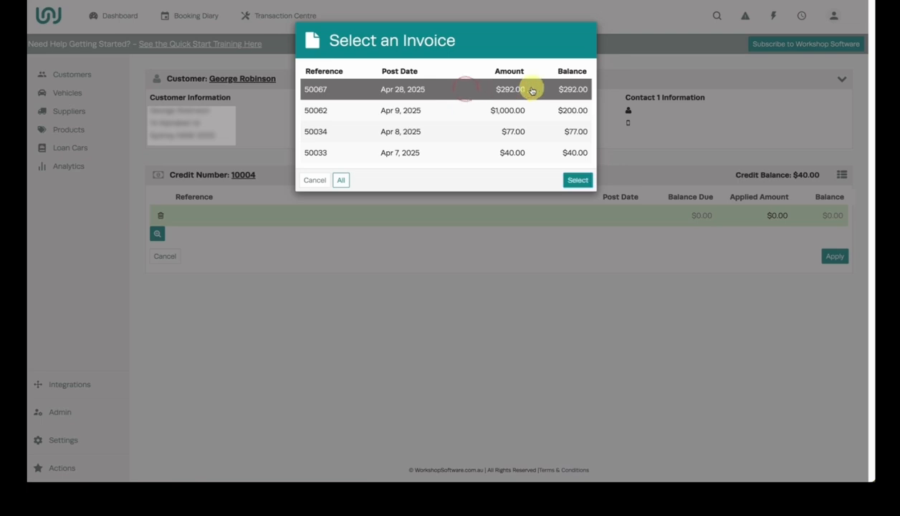
left_click(578, 180)
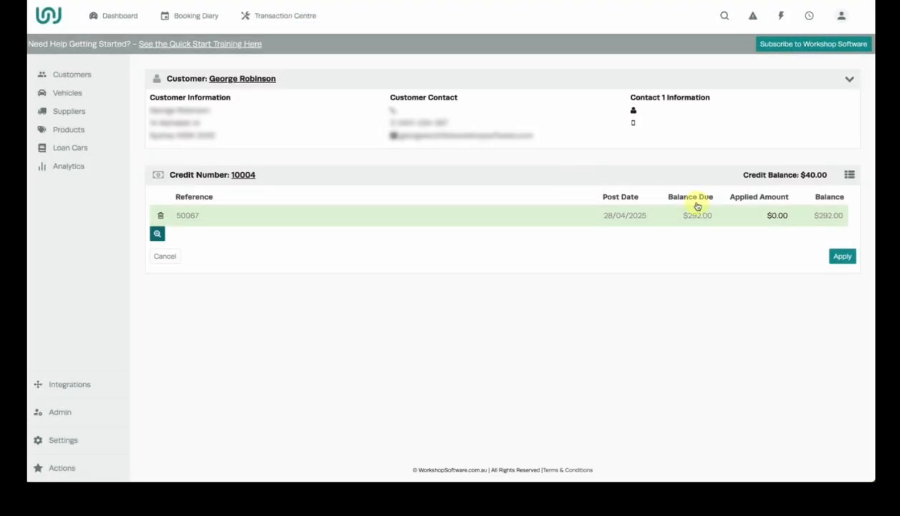
Set the applied amount on invoice 50067 to $40.00 and apply the customer credit
left_click(757, 217)
type("40")
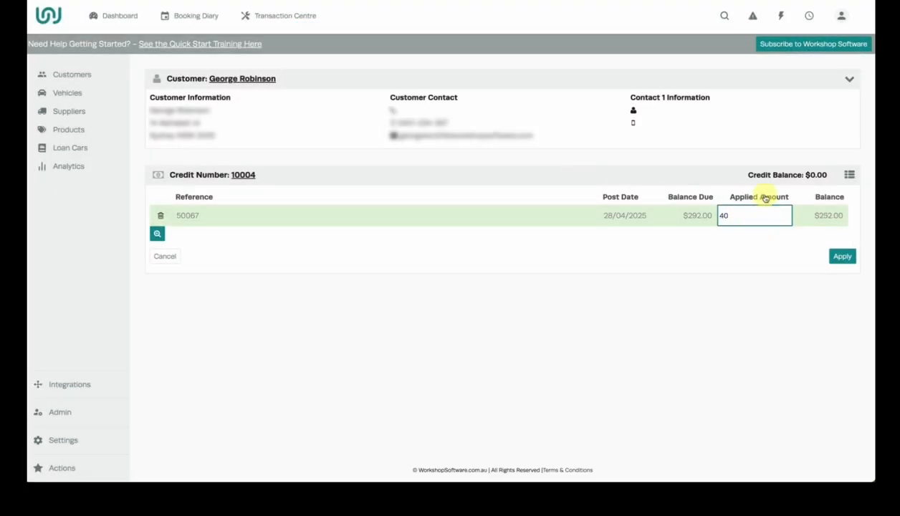
left_click(776, 259)
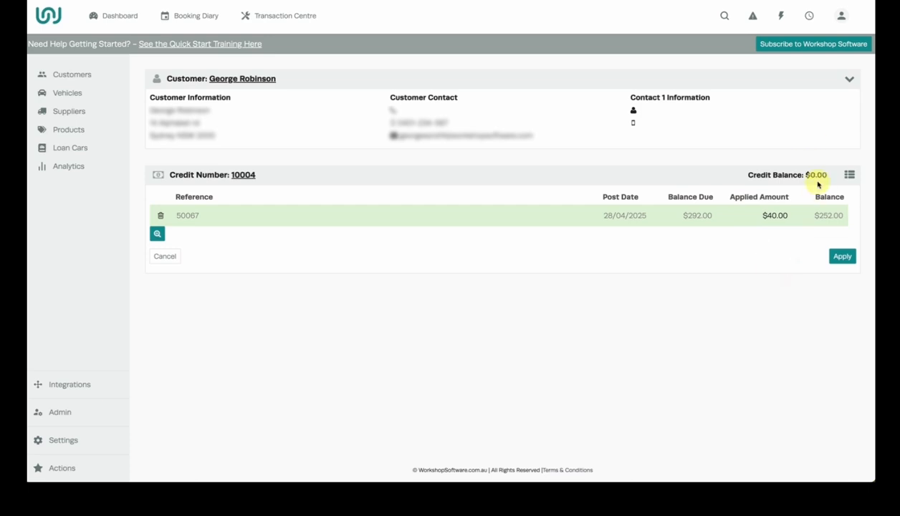
left_click(843, 259)
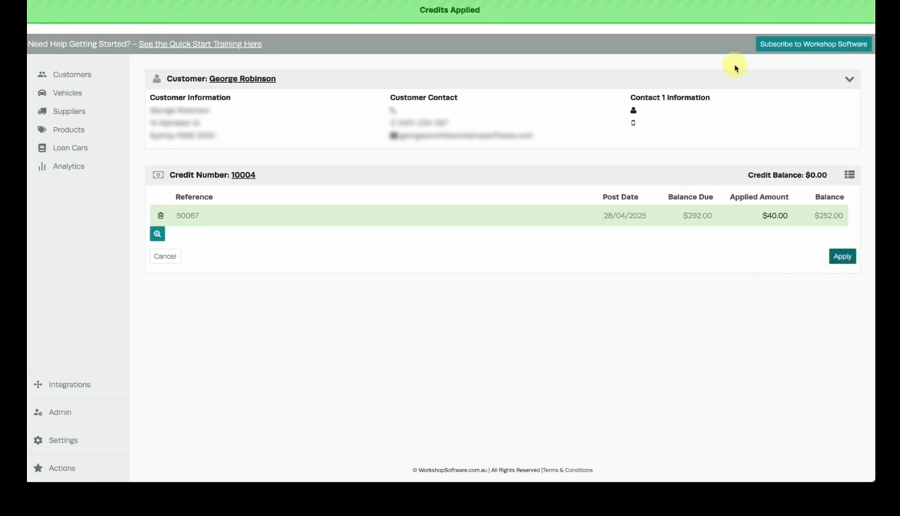
left_click(715, 15)
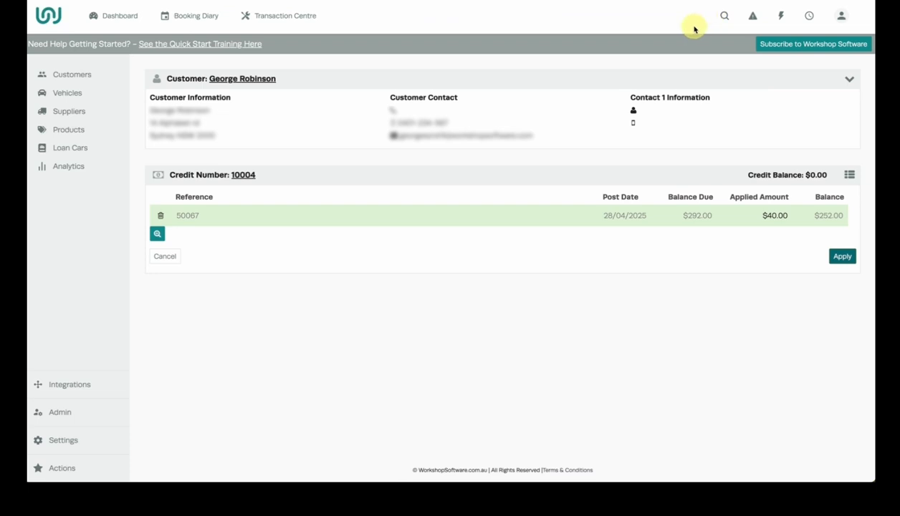
Start a new supplier invoice for Test Supplier
left_click(785, 18)
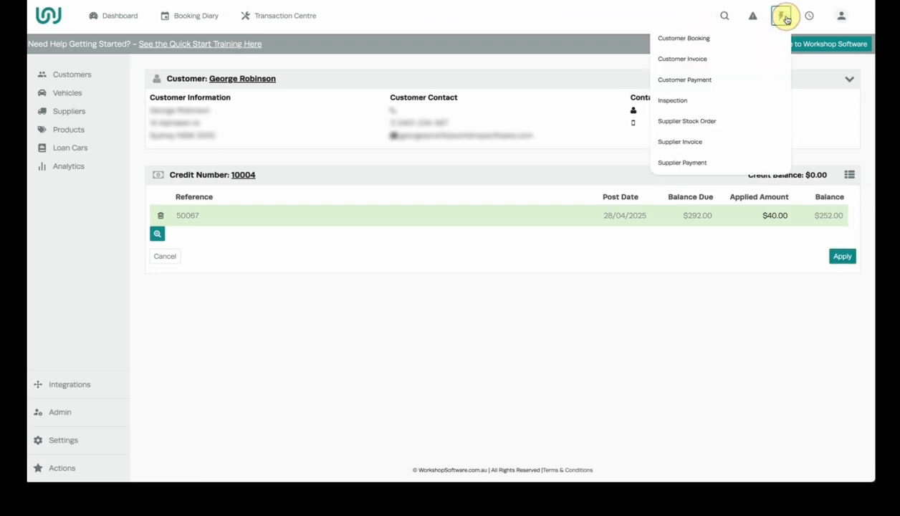
left_click(741, 147)
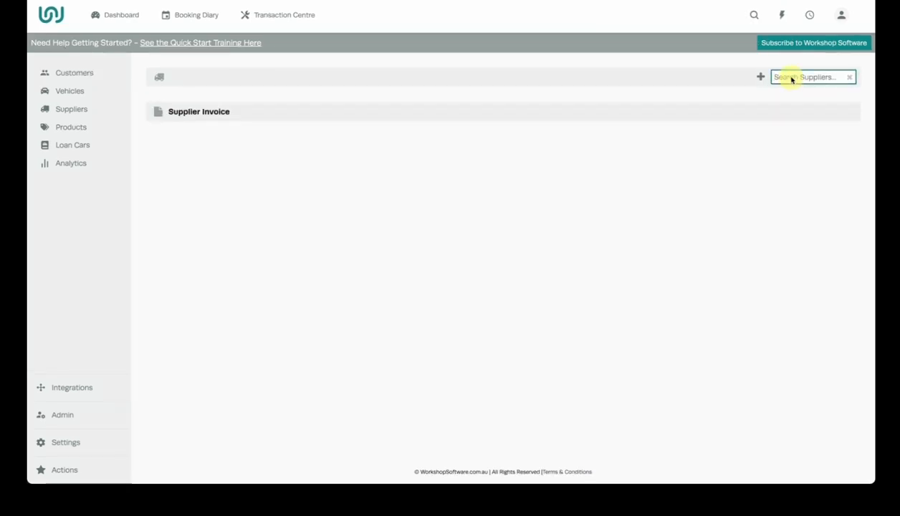
type("Test")
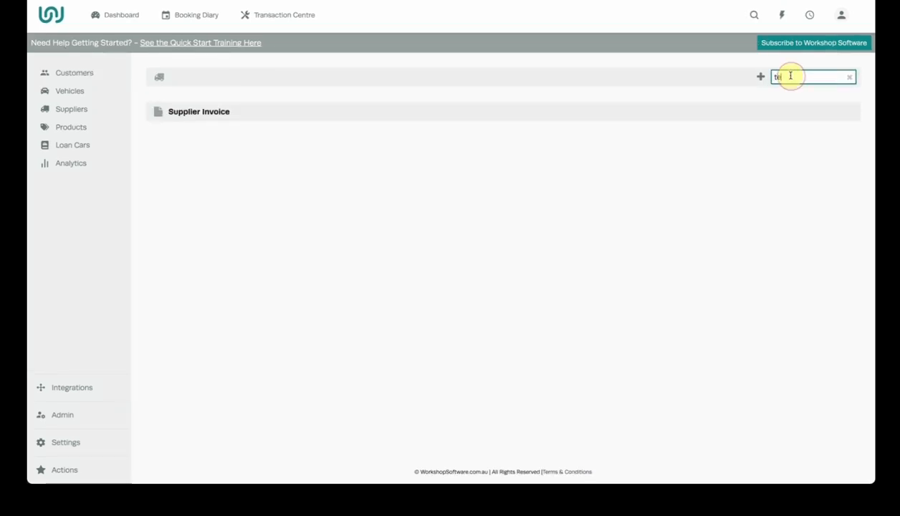
left_click(732, 99)
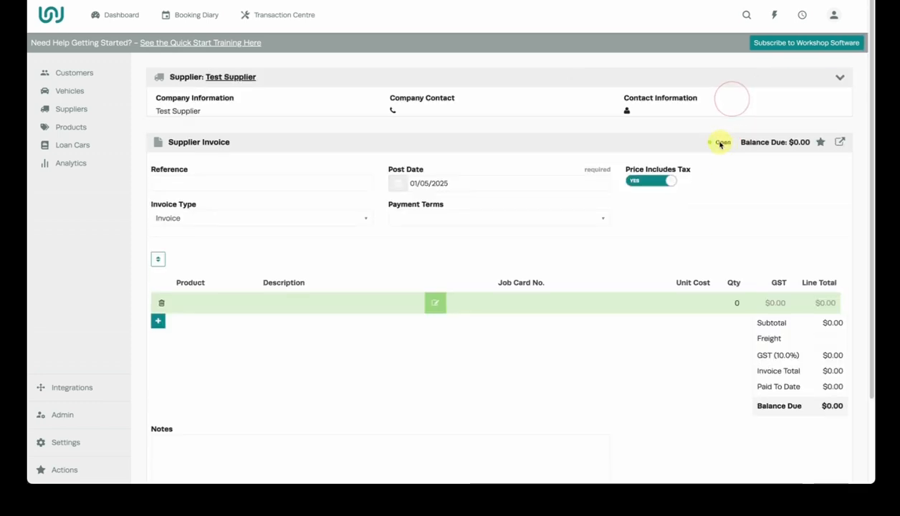
Enter 875436 as the supplier invoice's reference and set its invoice type to Credit
left_click(285, 233)
type("875436")
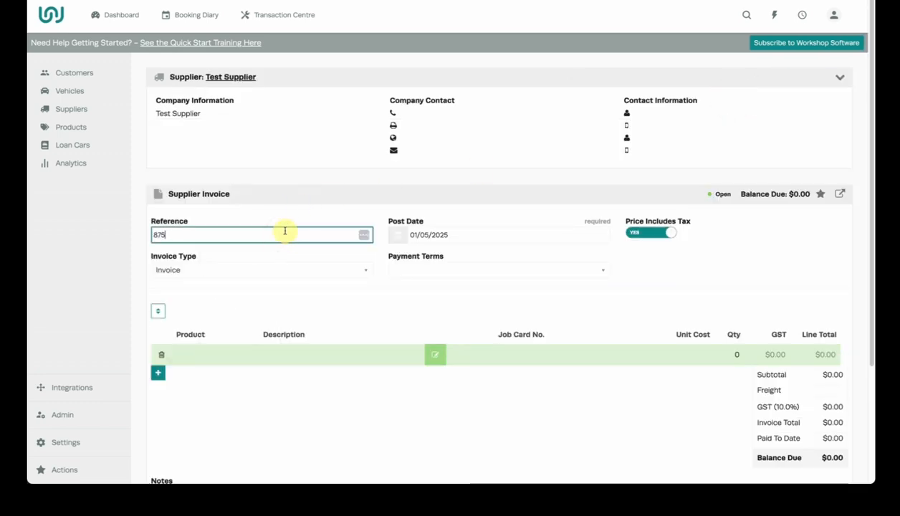
left_click(263, 271)
left_click(240, 294)
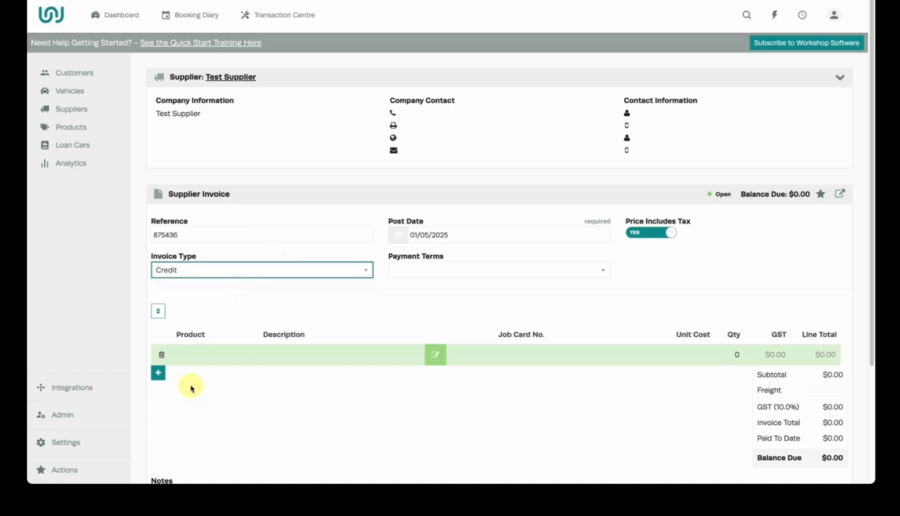
Add the Z123 Oil Filter as the product line of the supplier credit
left_click(192, 355)
type("z1")
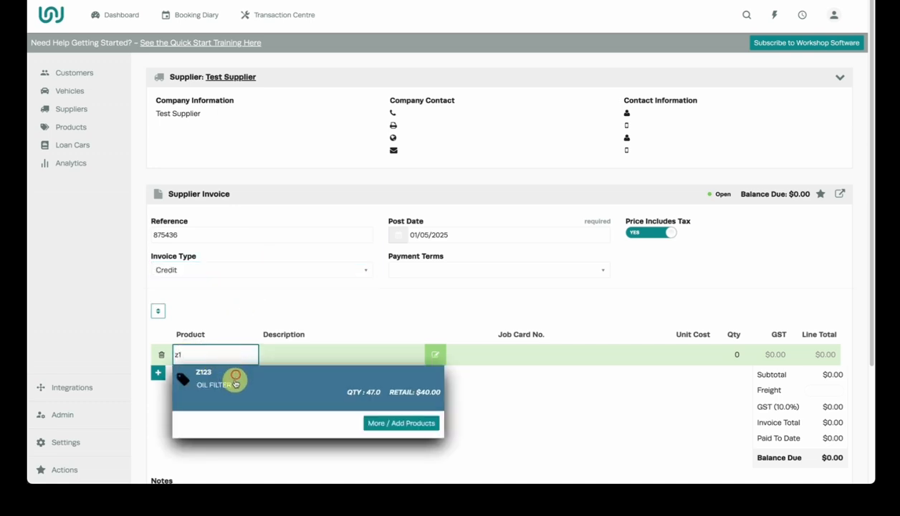
left_click(234, 376)
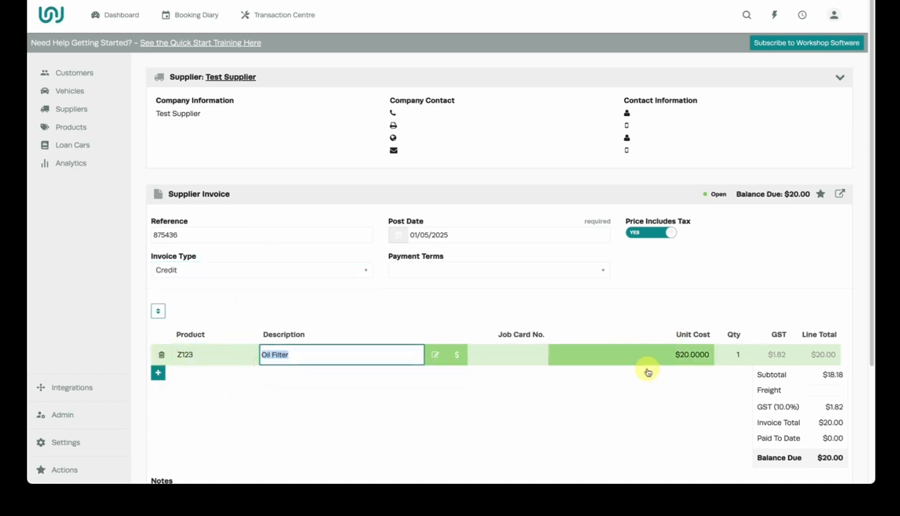
left_click(617, 393)
Process the supplier credit and confirm that it should be saved and processed
scroll(613, 393, "down", 2)
scroll(613, 389, "down", 2)
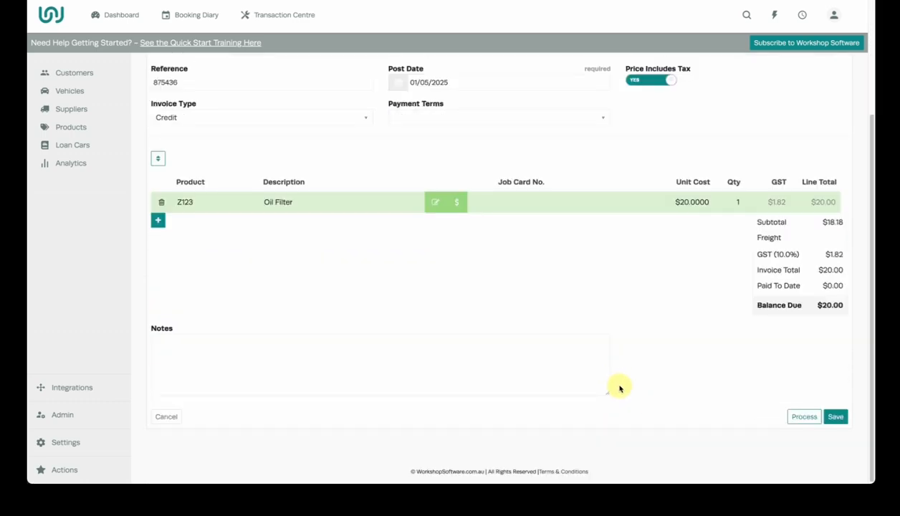
left_click(802, 416)
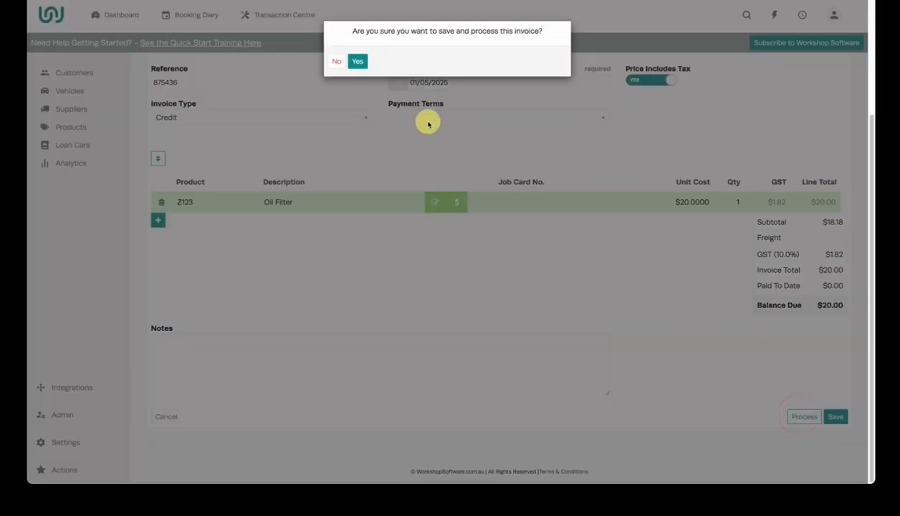
left_click(358, 61)
Start a new supplier payment for Test Supplier
scroll(514, 179, "up", 2)
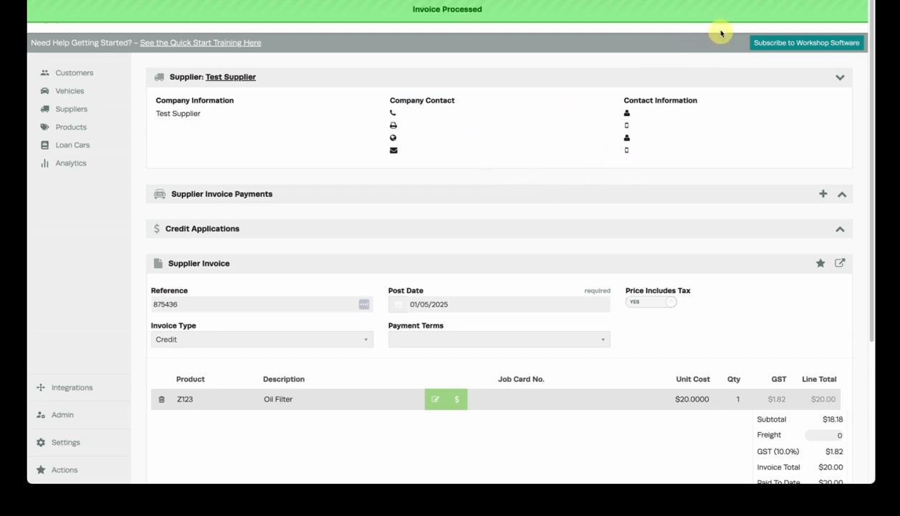
left_click(773, 15)
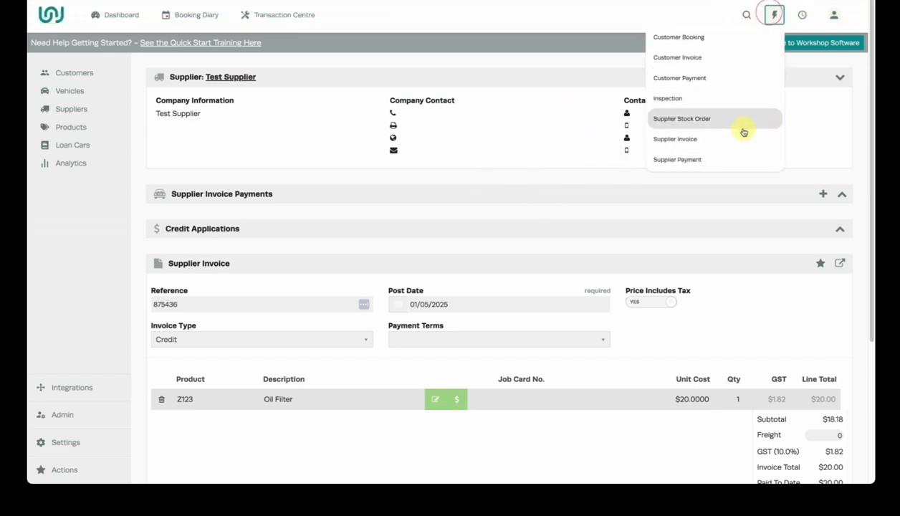
left_click(711, 168)
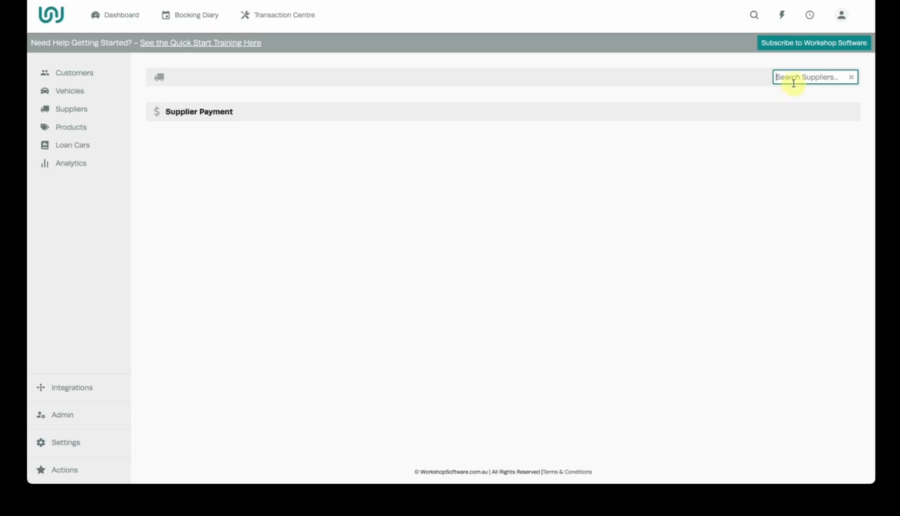
type("test")
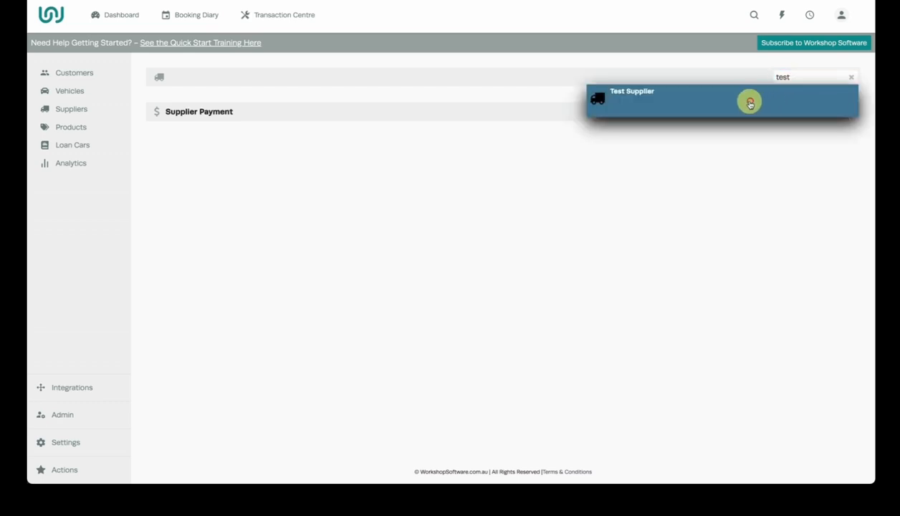
left_click(750, 99)
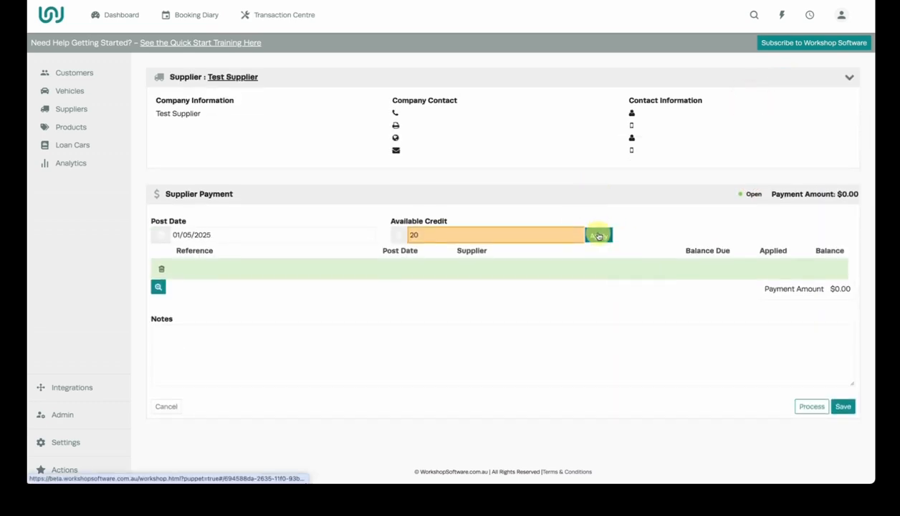
Choose available supplier credit 875436 and select invoice 8765432 as the invoice it is applied to
left_click(599, 231)
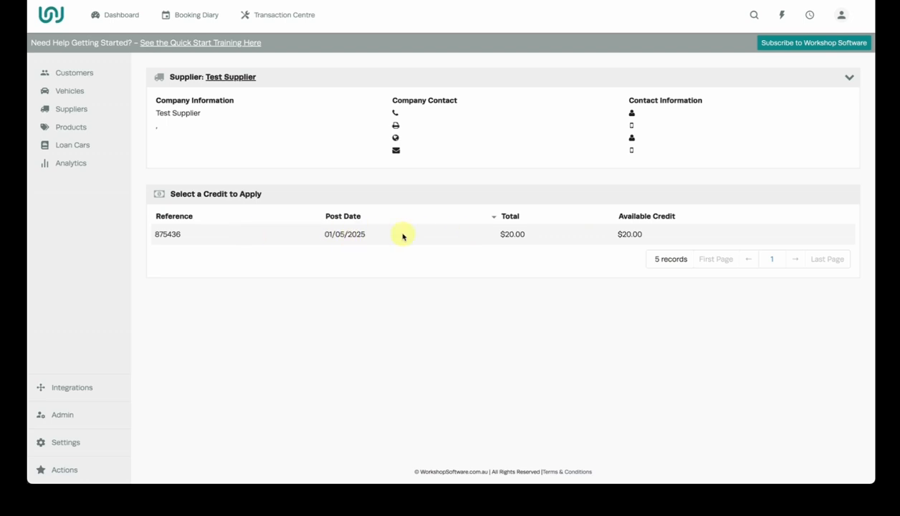
left_click(492, 235)
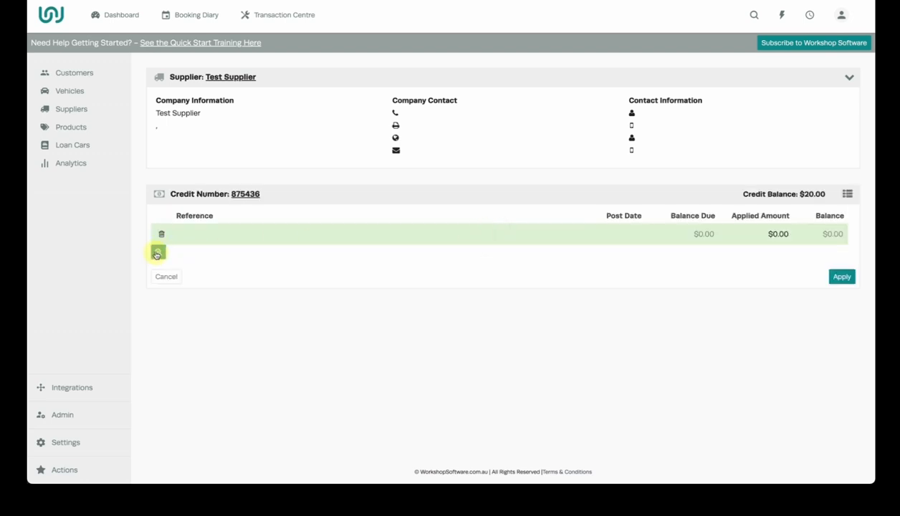
left_click(158, 255)
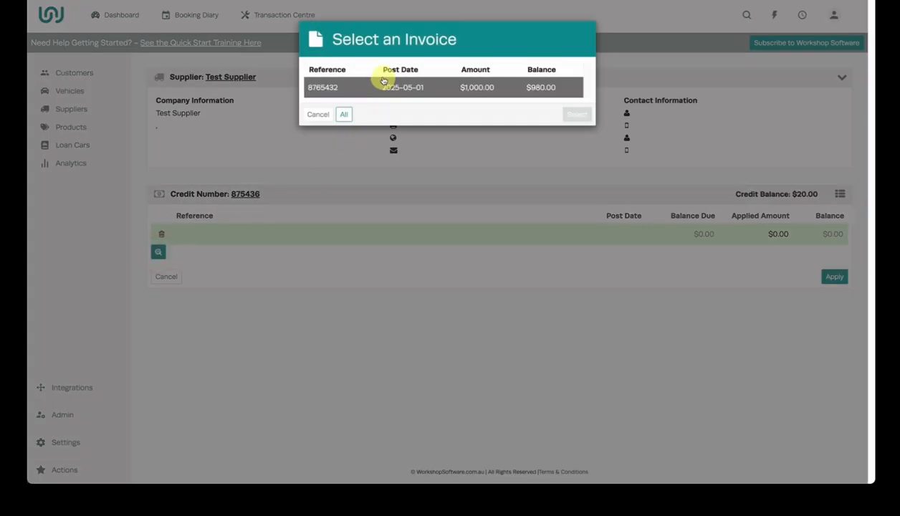
left_click(436, 89)
left_click(576, 115)
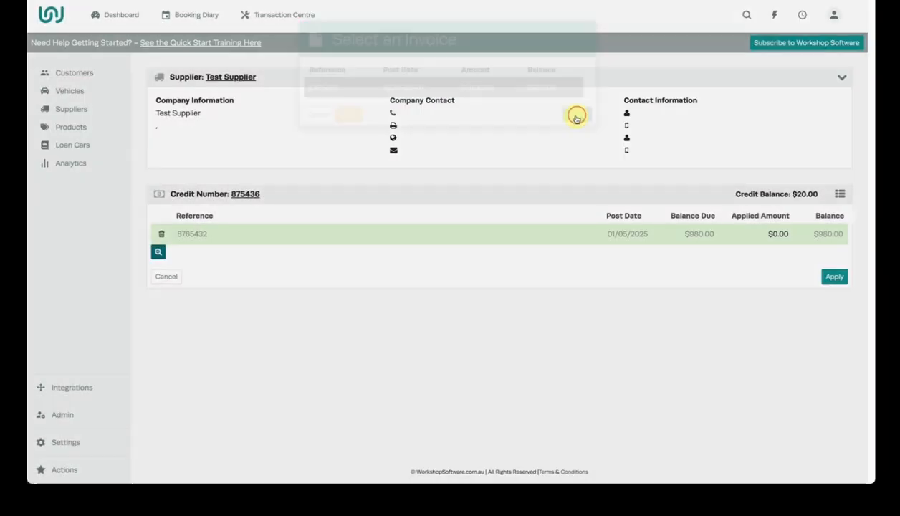
Set the applied amount on supplier invoice 8765432 to $20.00 and apply the credit
left_click(781, 232)
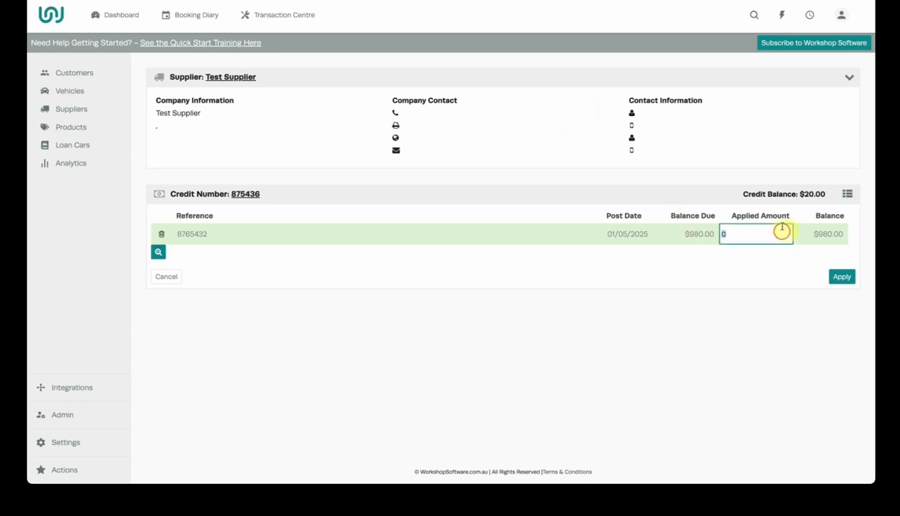
type("20")
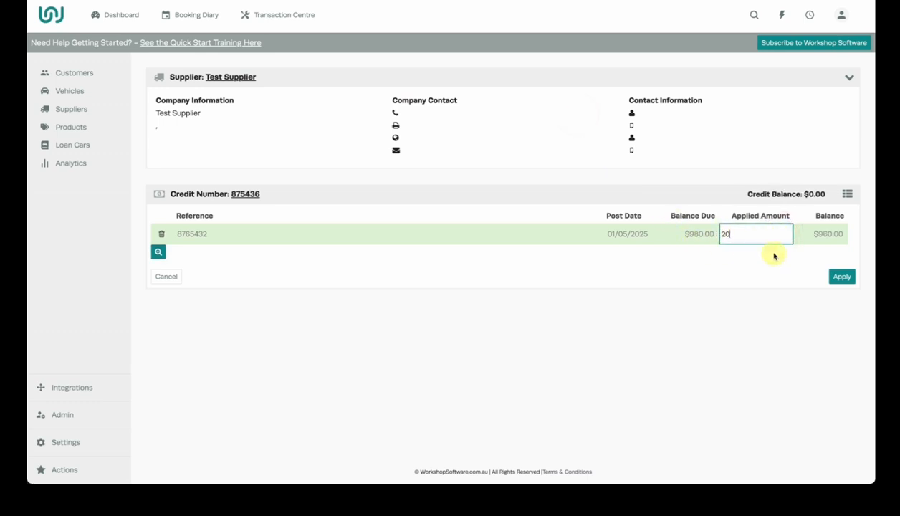
left_click(781, 262)
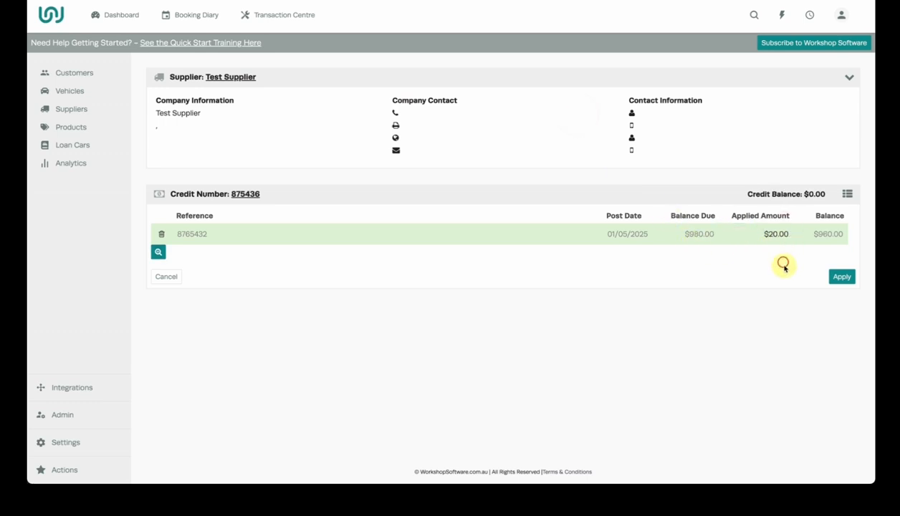
left_click(841, 277)
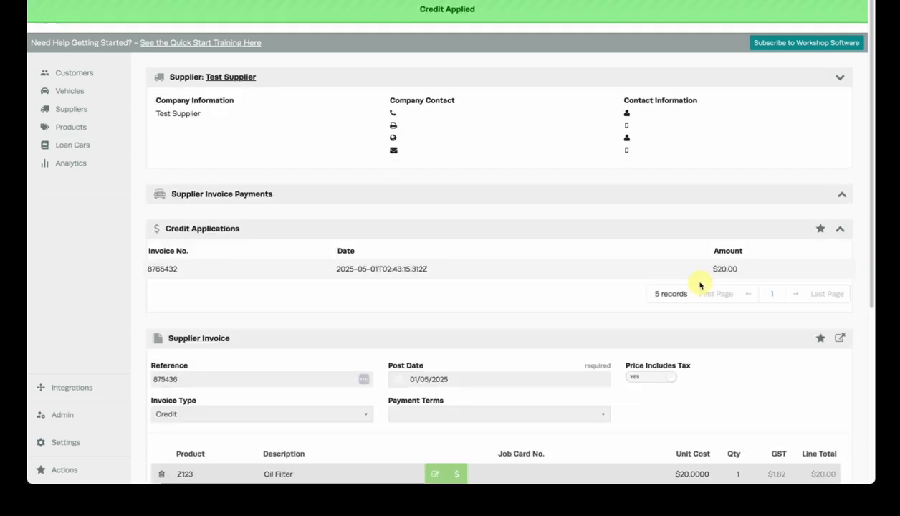